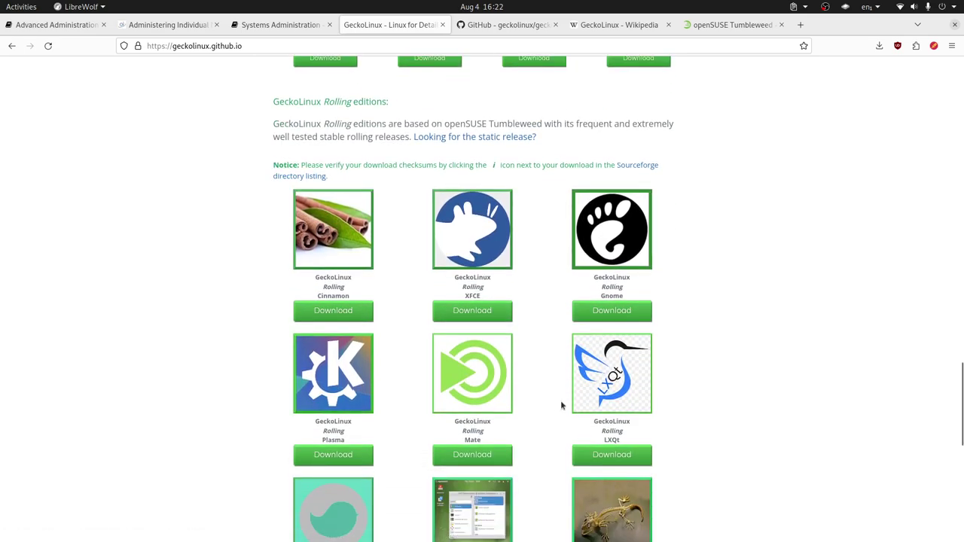
Scroll the GeckoLinux download page to the Rolling editions, showing the Pantheon Rolling-OBS download.
scroll(549, 402, "down", 3)
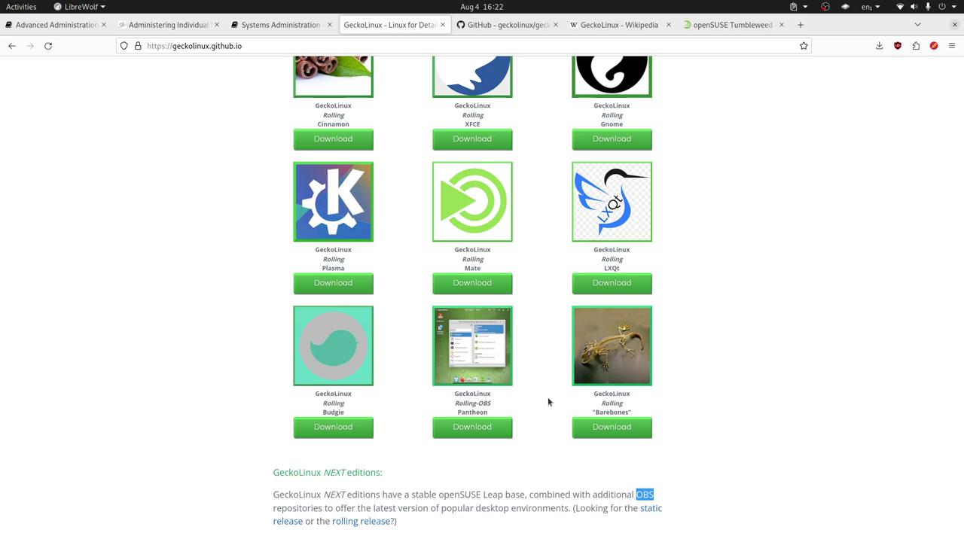
scroll(549, 403, "up", 3)
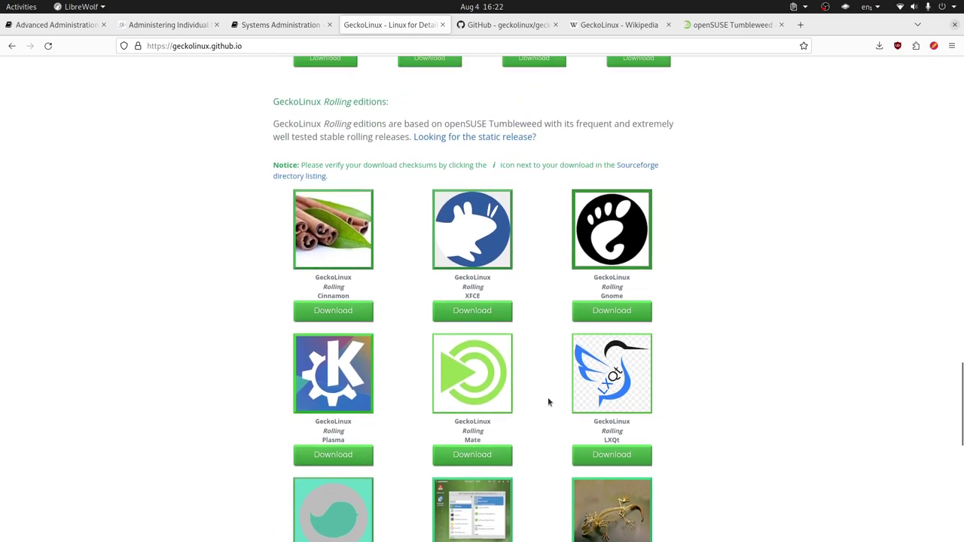
scroll(548, 402, "up", 3)
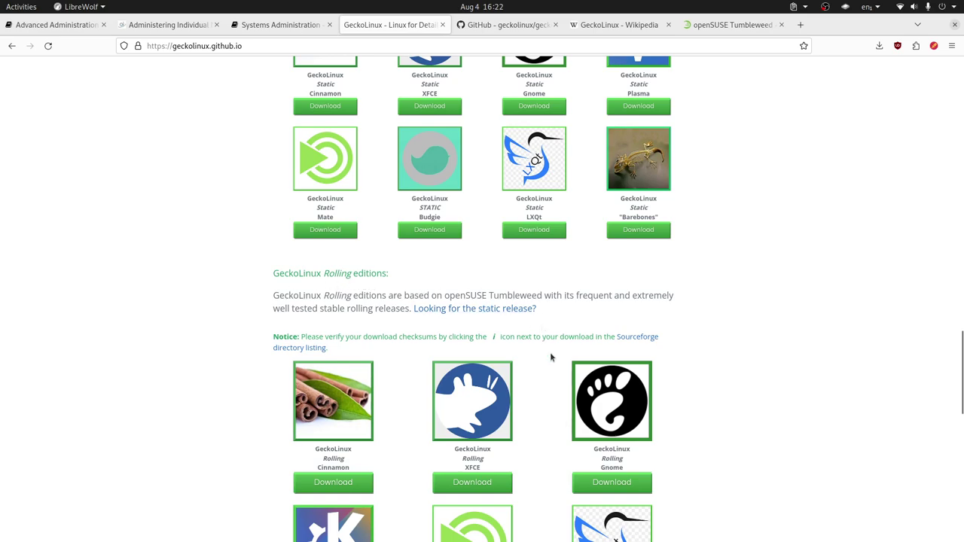
scroll(551, 361, "down", 6)
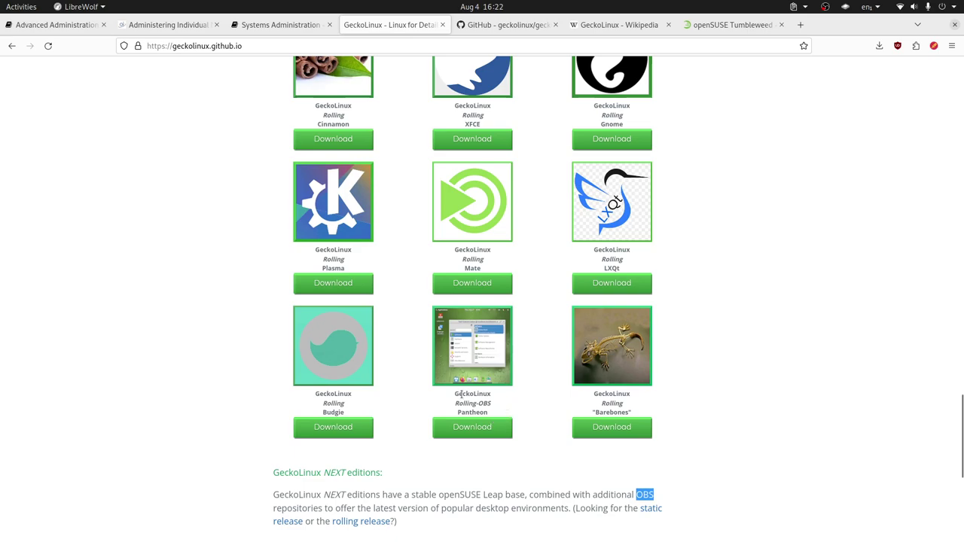
Switch to VirtualBox Manager and start the GeckoLinux virtual machine.
key("alt+Tab")
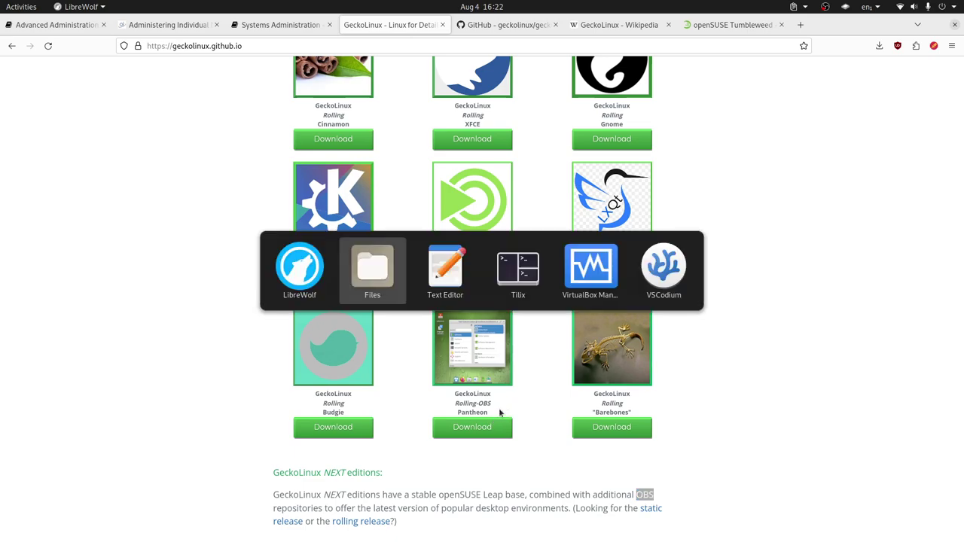
key("Tab")
key("Tab")
key("Tab")
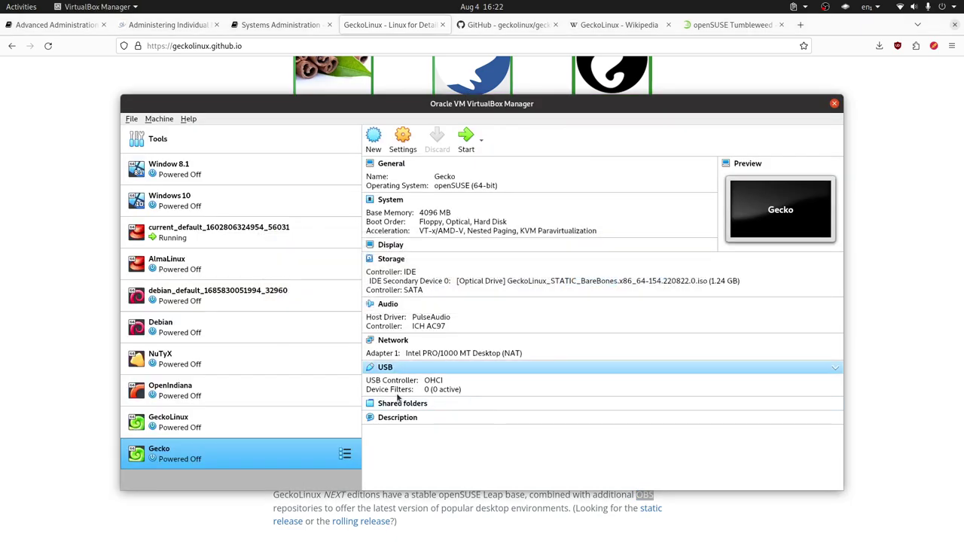
left_click(240, 427)
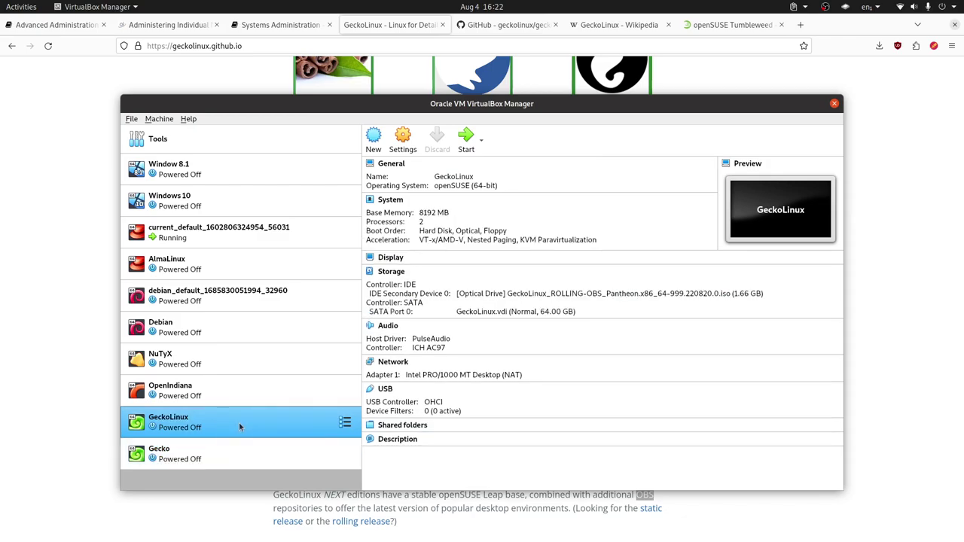
double_click(239, 423)
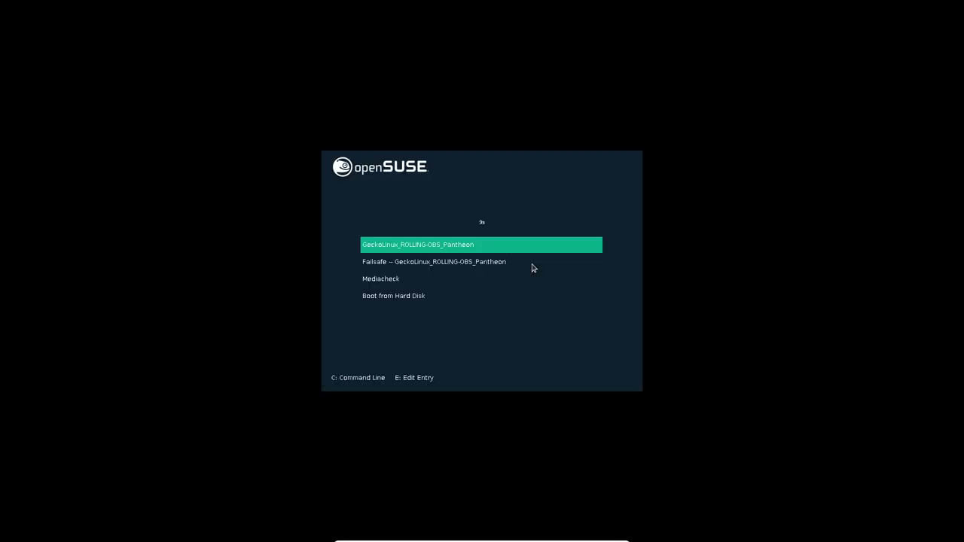
Boot the GeckoLinux_ROLLING-OBS_Pantheon GRUB entry into the live desktop.
key("Return")
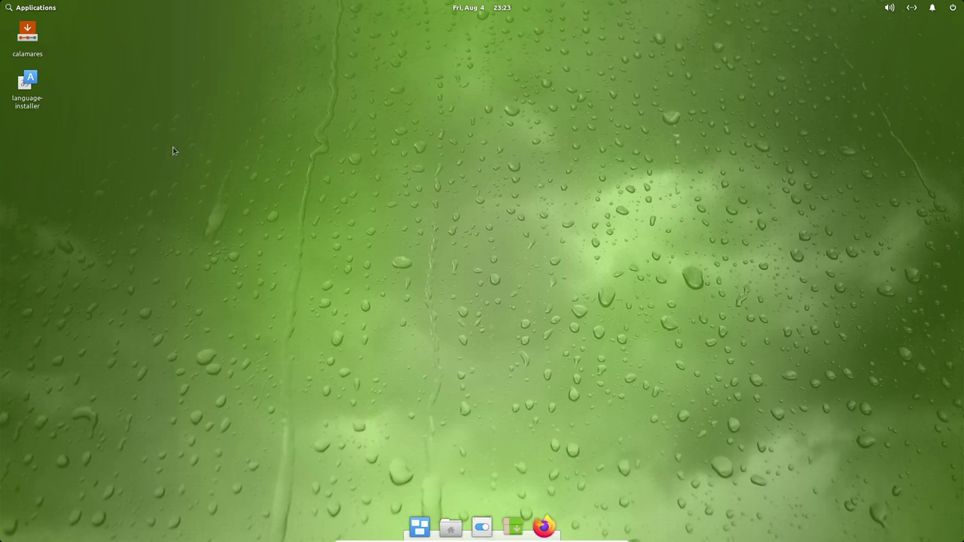
Launch the Calamares installer and continue past Welcome with American English.
double_click(27, 34)
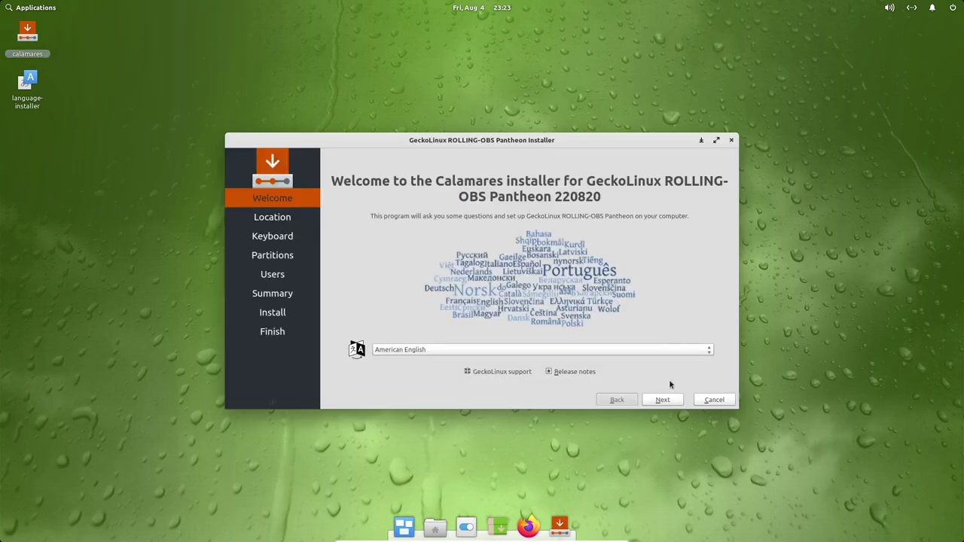
left_click(663, 399)
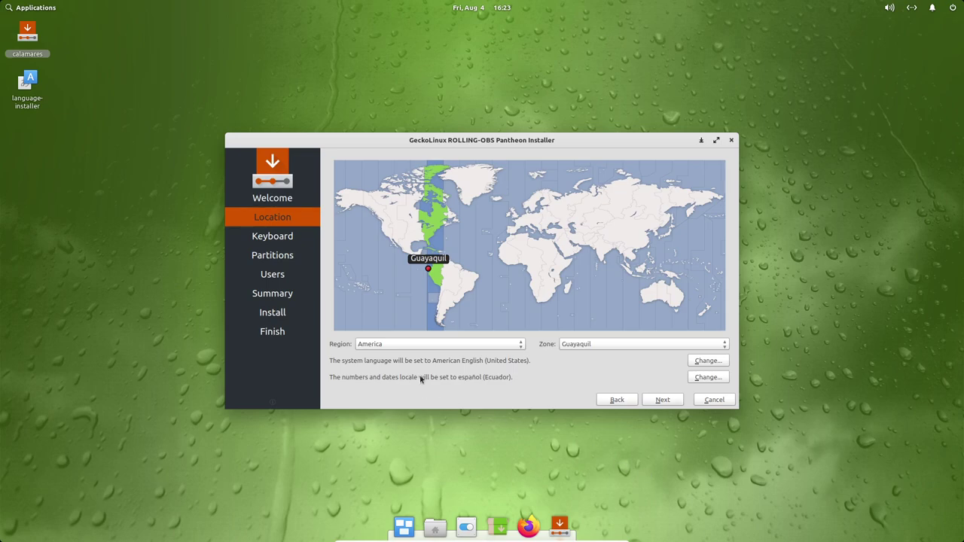
Keep the Guayaquil location and English (US) keyboard, then choose Manual partitioning.
left_click(662, 400)
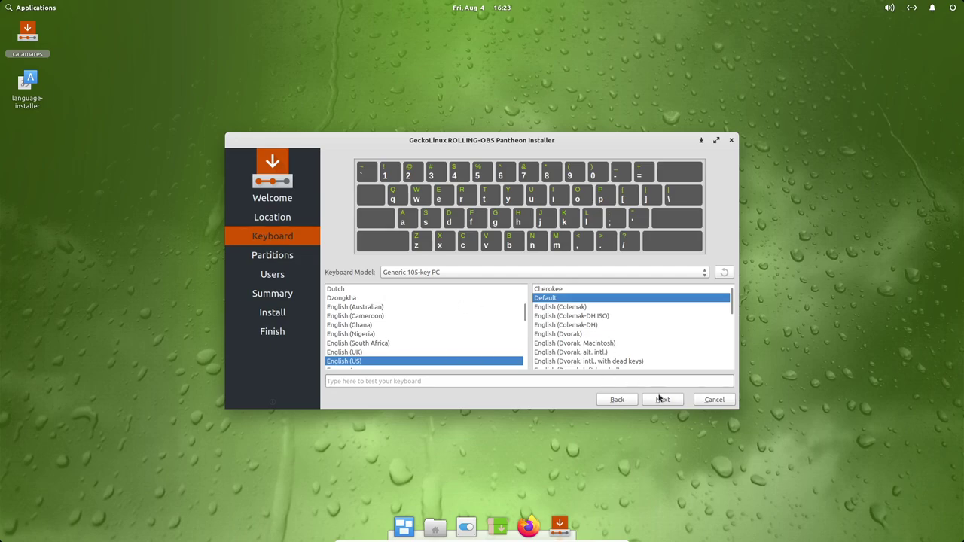
left_click(660, 399)
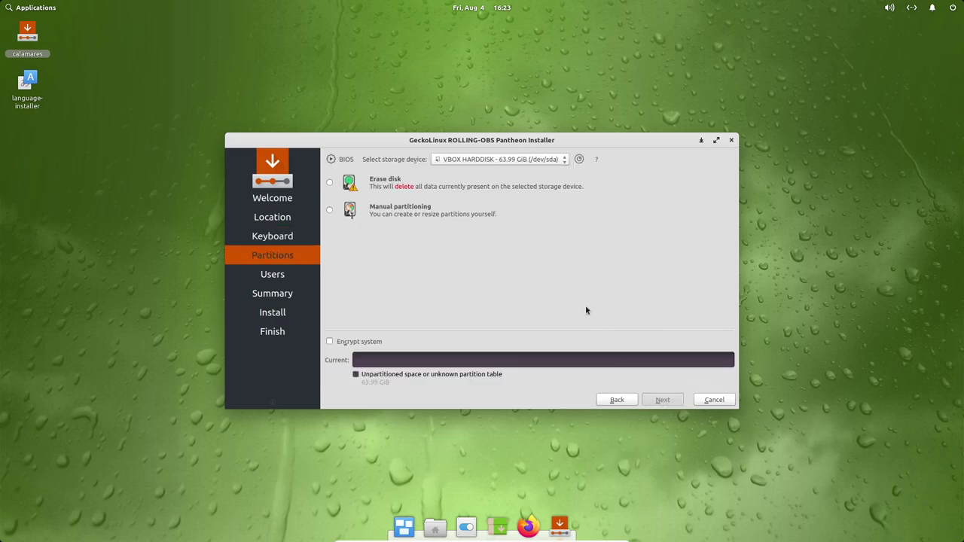
left_click(329, 210)
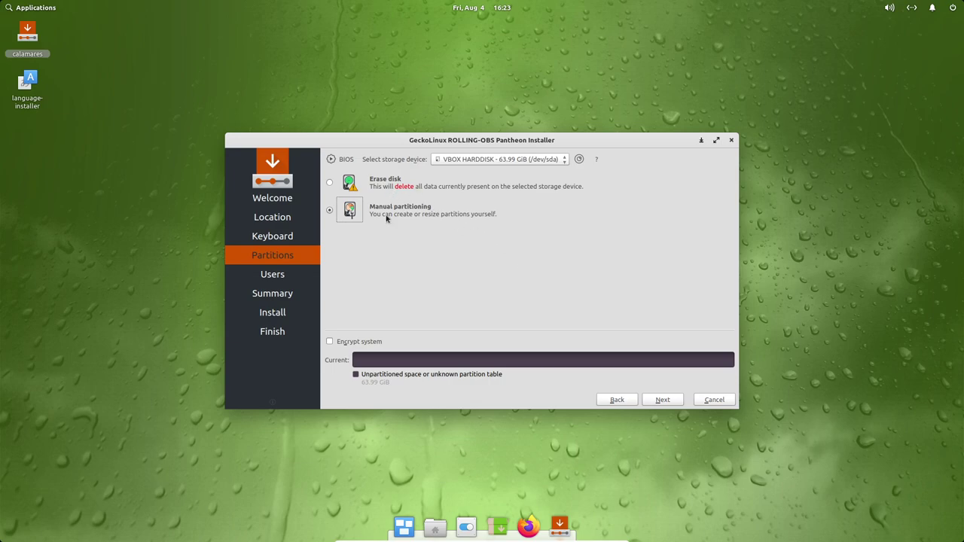
left_click(663, 400)
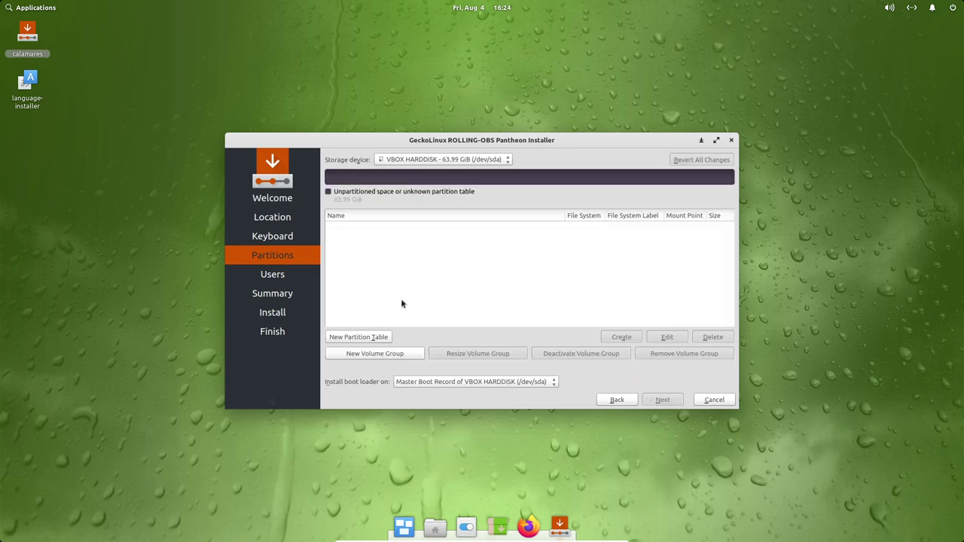
Give the VBOX HARDDISK an MBR partition table and start a partition in its free space.
left_click(372, 337)
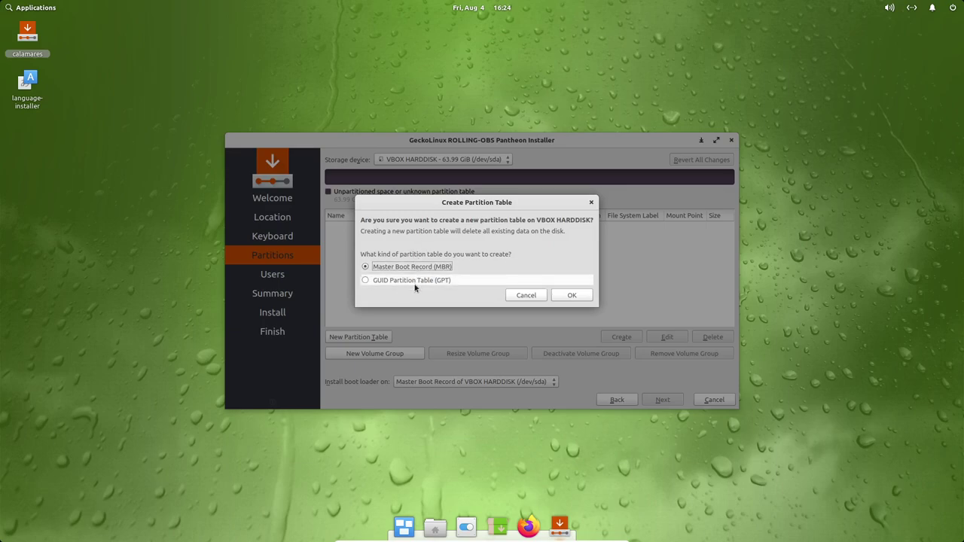
left_click(572, 298)
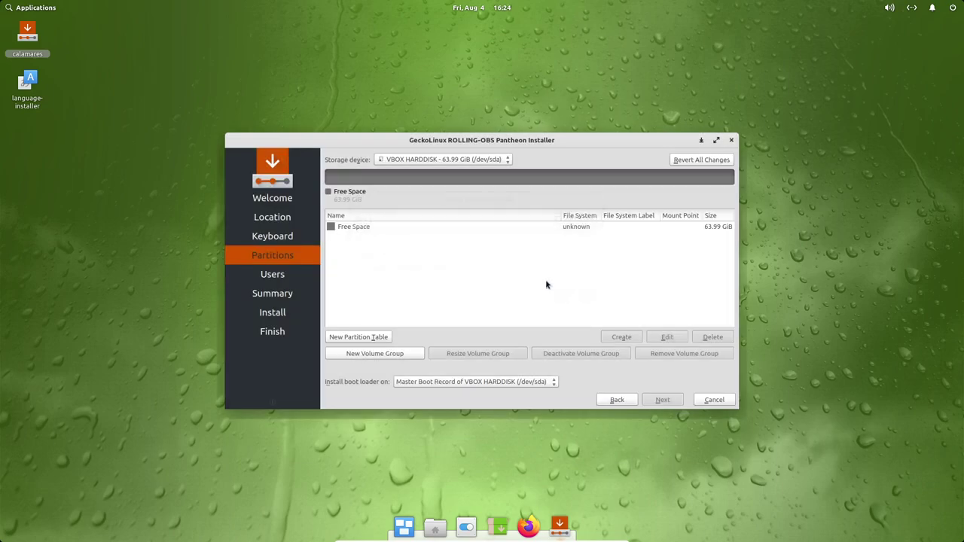
left_click(370, 227)
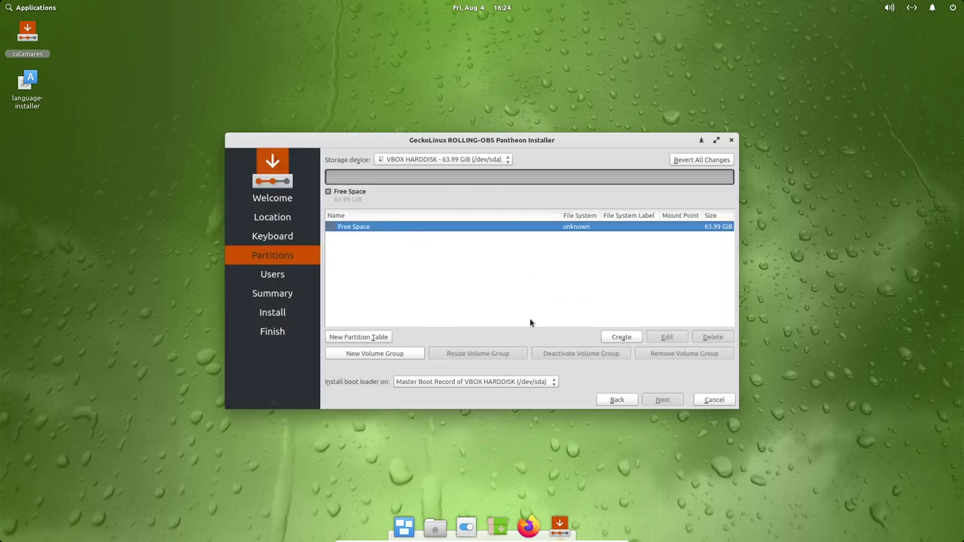
left_click(622, 337)
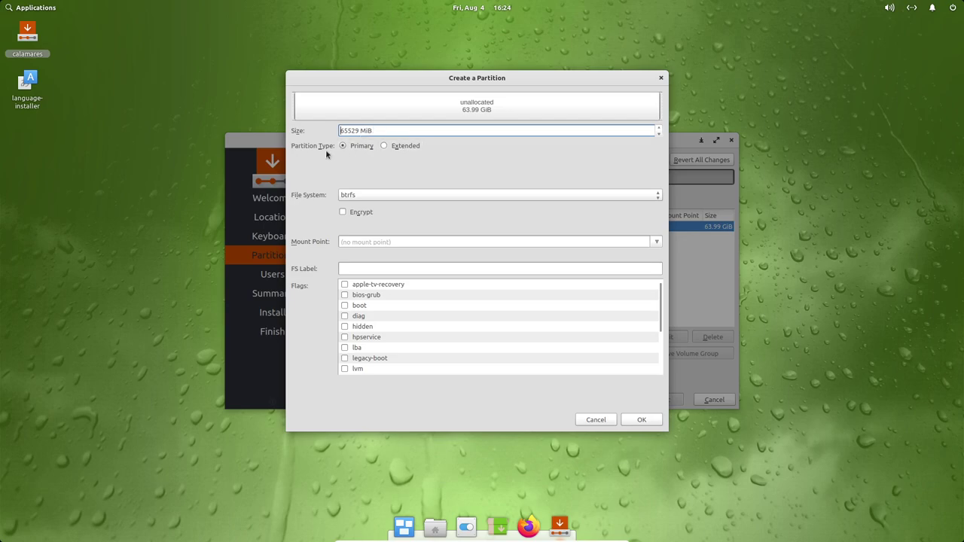
left_click(403, 198)
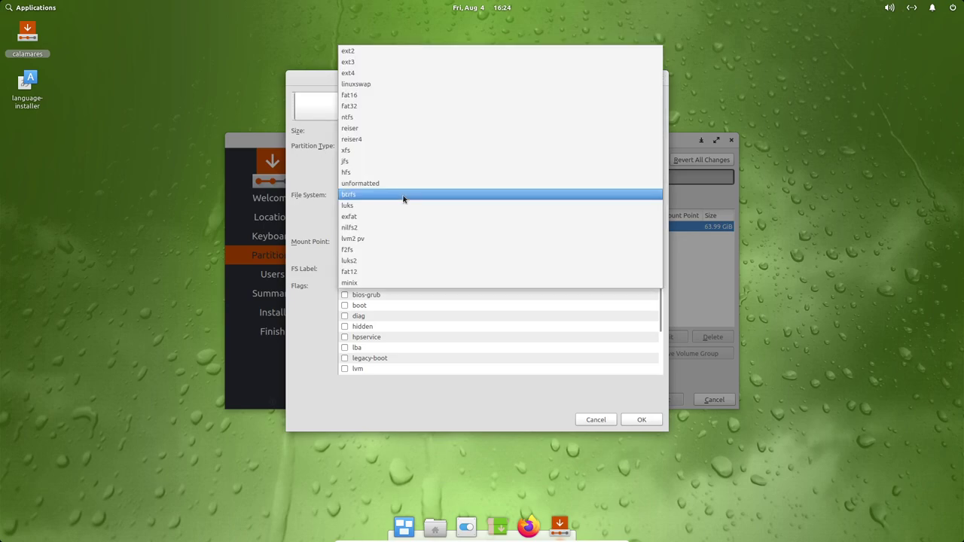
left_click(403, 198)
left_click(403, 198)
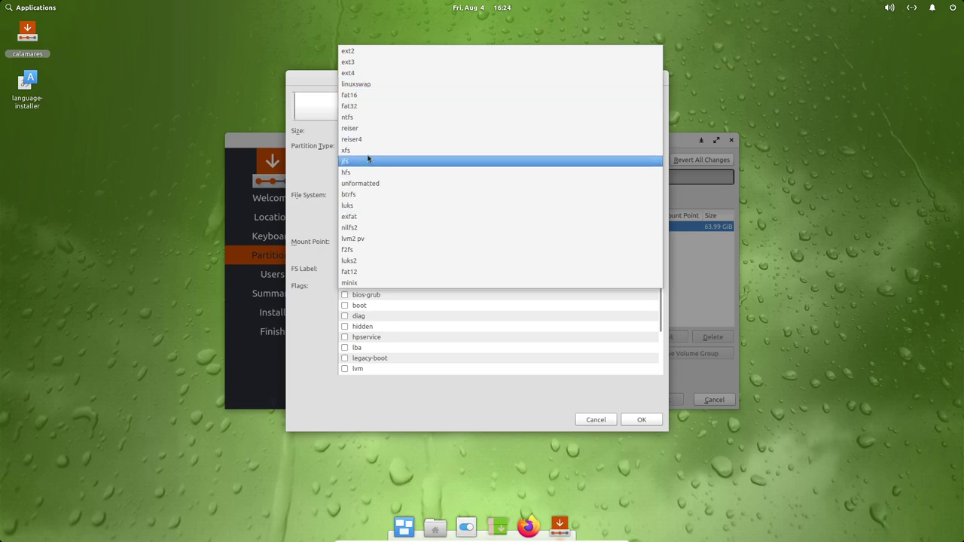
left_click(318, 205)
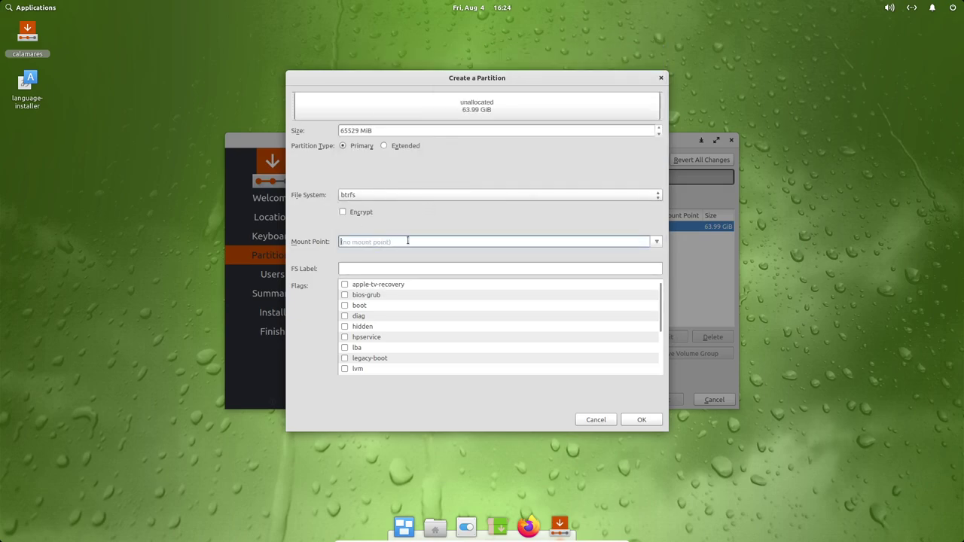
left_click(656, 243)
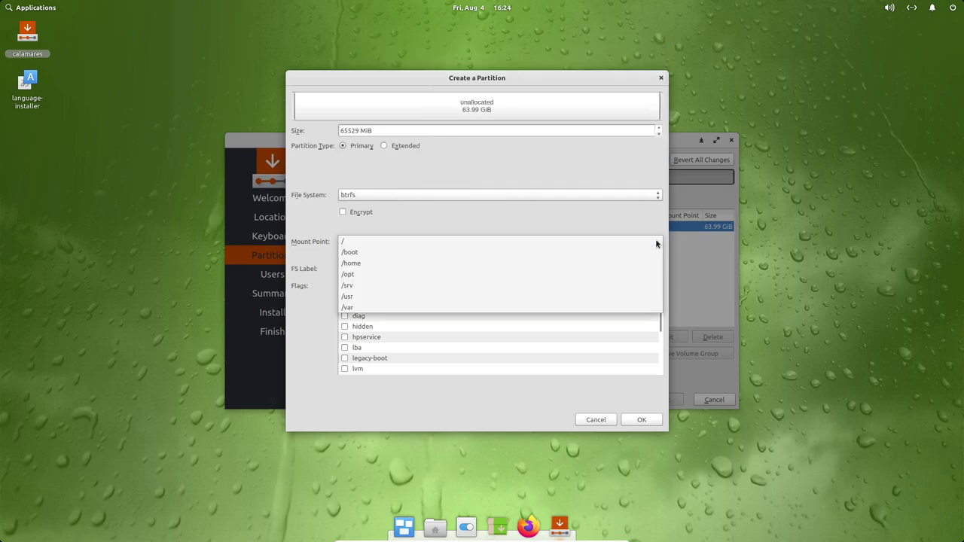
left_click(510, 220)
scroll(568, 299, "down", 3)
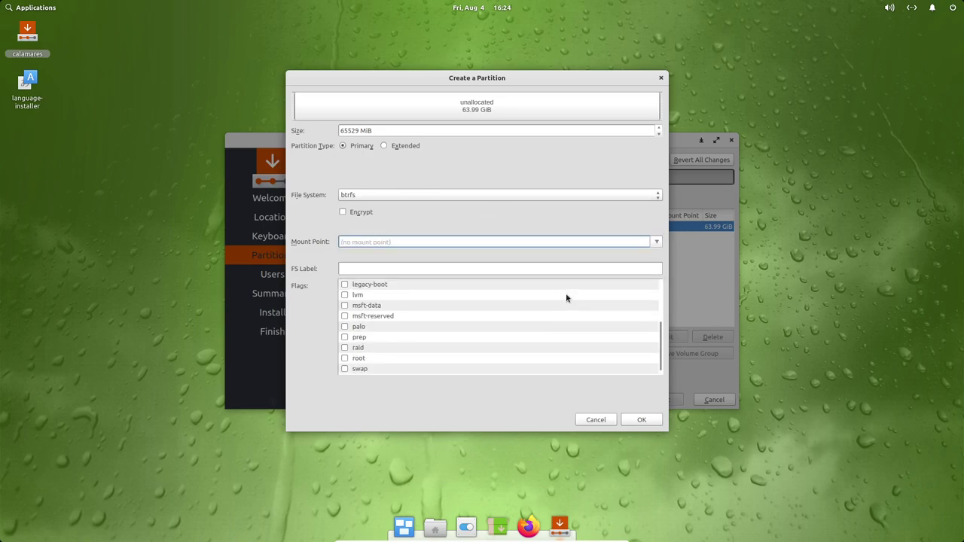
left_click(362, 265)
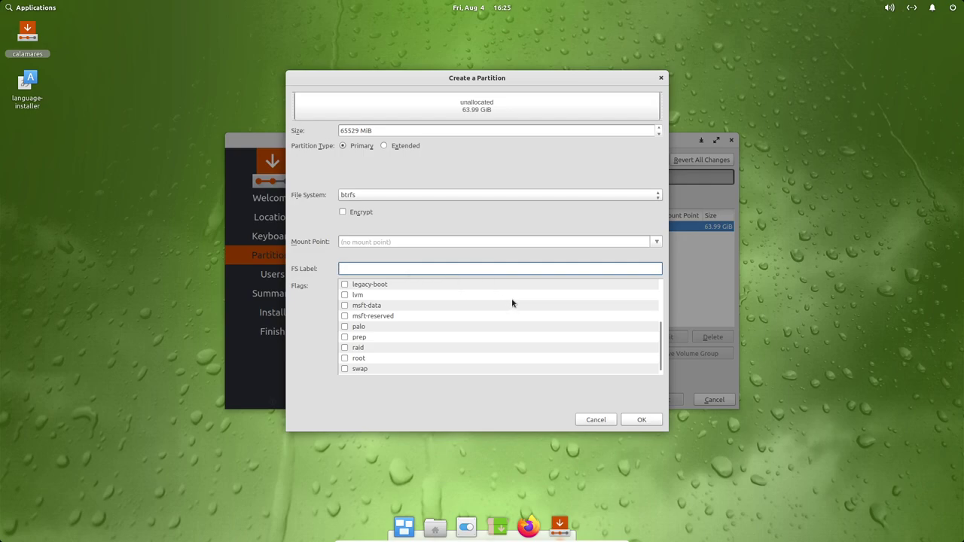
scroll(512, 303, "up", 3)
scroll(464, 297, "down", 3)
scroll(446, 324, "up", 3)
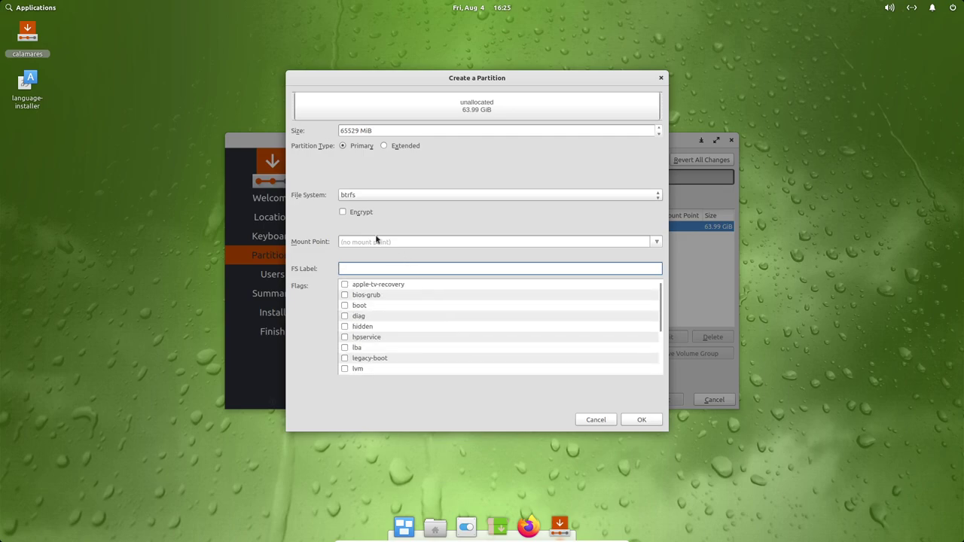
left_click(366, 129)
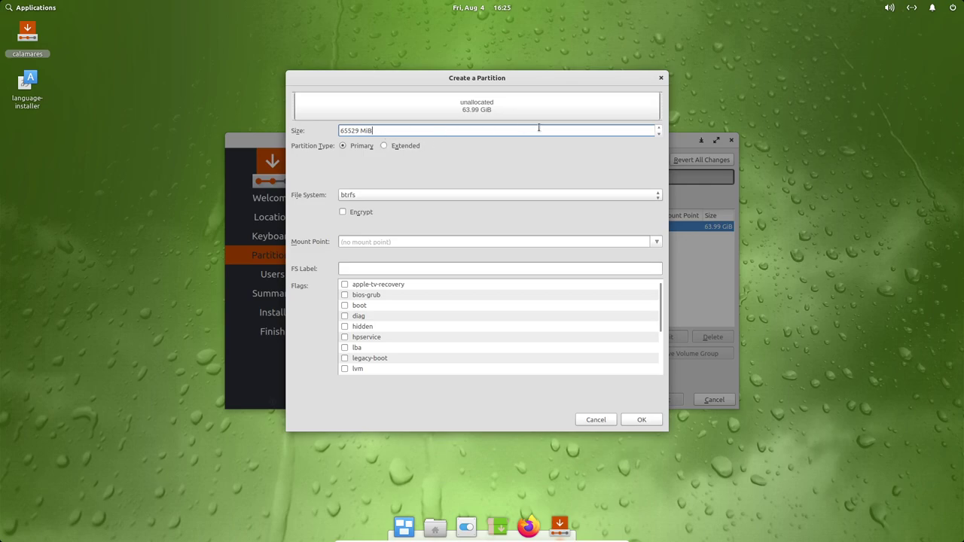
Replace the partition size 65543 with 10240 MiB in the Create a Partition dialog.
left_click(659, 128)
left_click(658, 128)
left_click(657, 130)
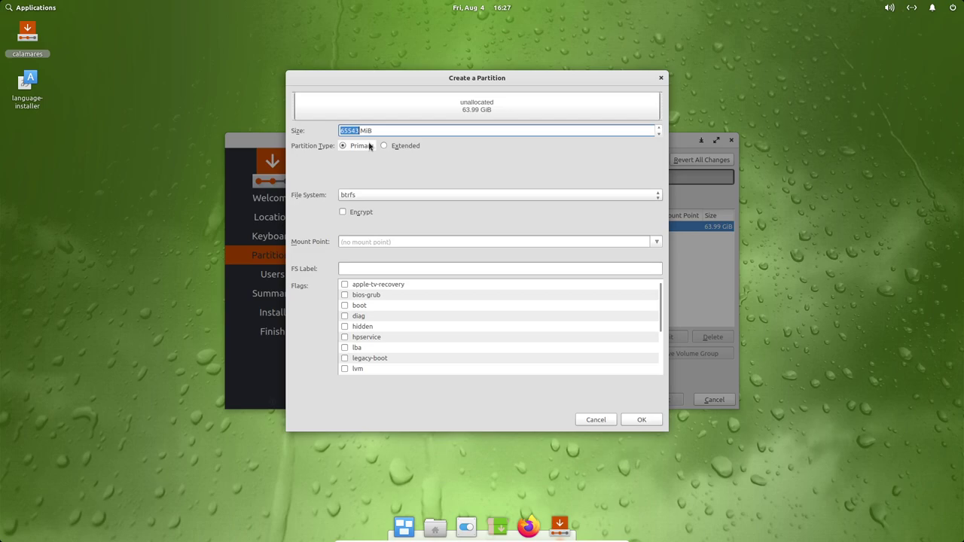
double_click(367, 131)
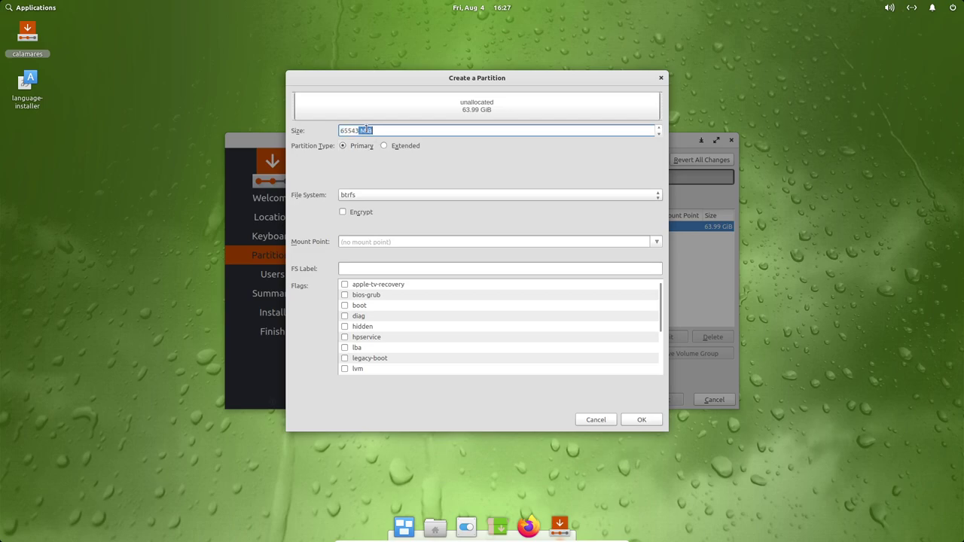
key("Right")
double_click(346, 130)
double_click(350, 131)
double_click(350, 131)
left_click_drag(341, 131, 355, 131)
type("10240")
left_click(428, 243)
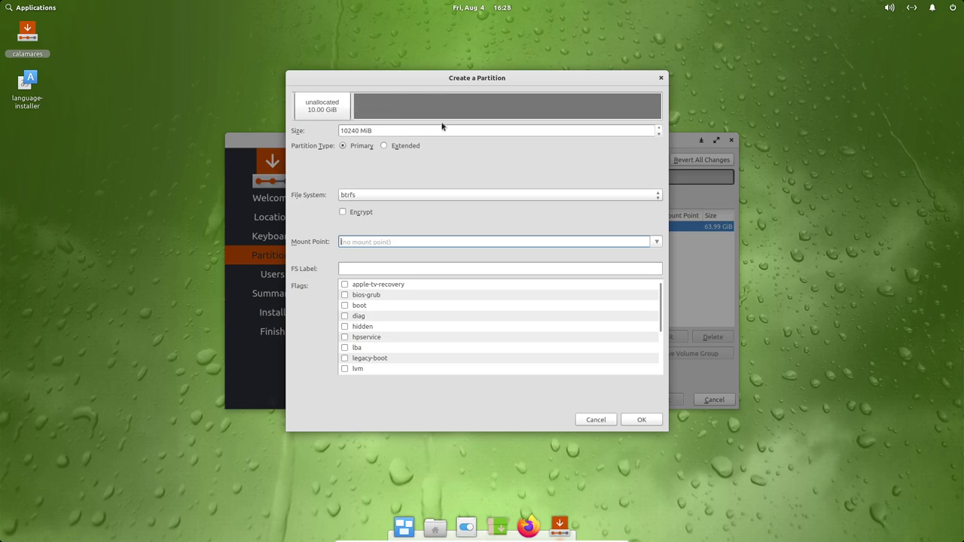
Mount the 10 GiB btrfs partition at / and create it, leaving 53.99 GiB free.
left_click(657, 243)
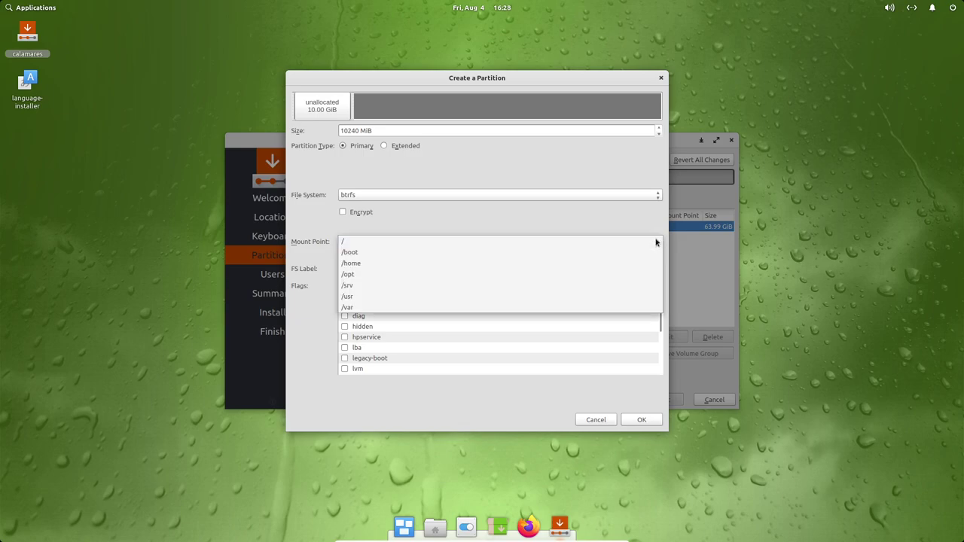
left_click(402, 243)
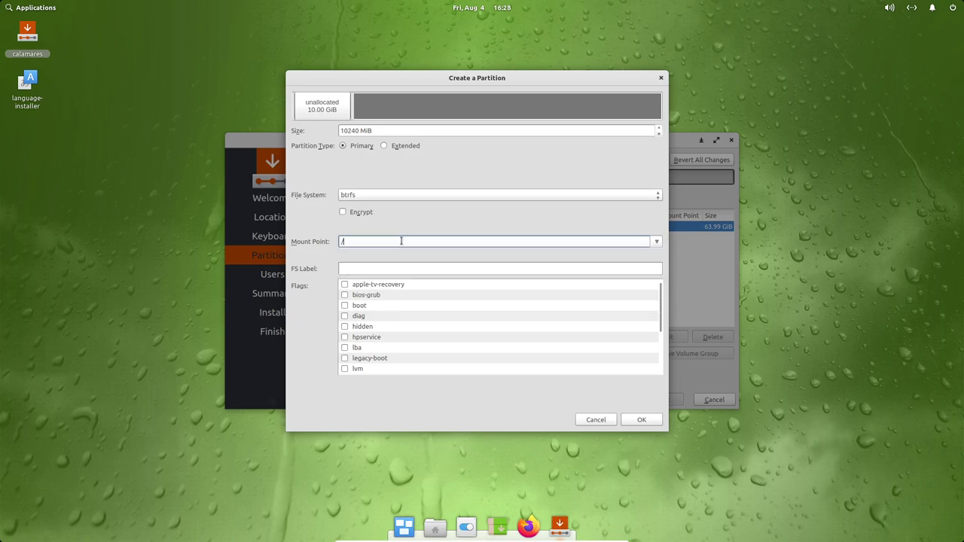
left_click(373, 270)
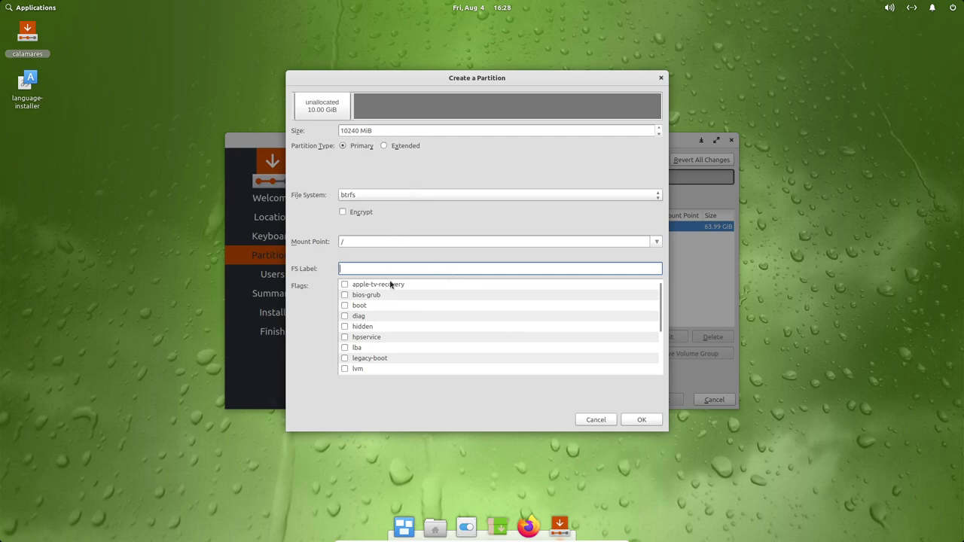
left_click(652, 421)
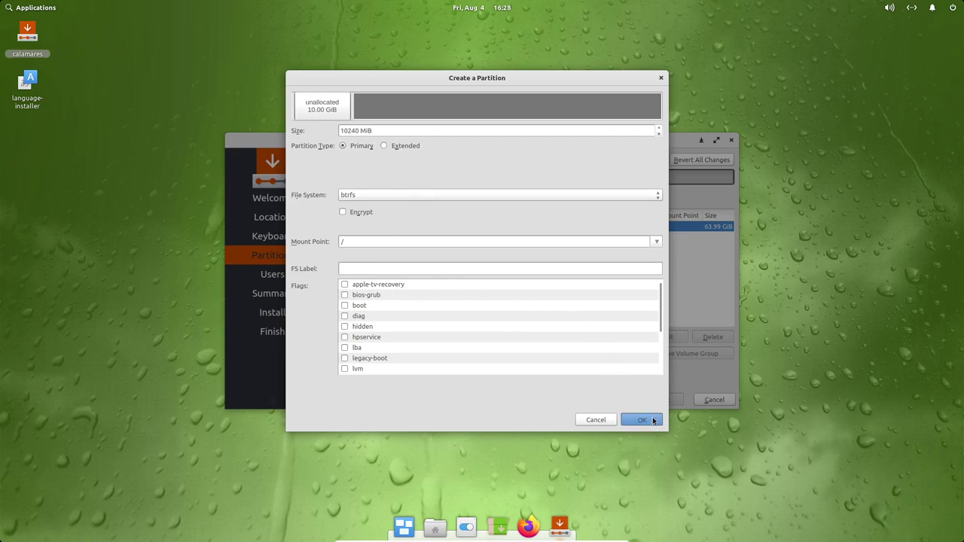
left_click(378, 228)
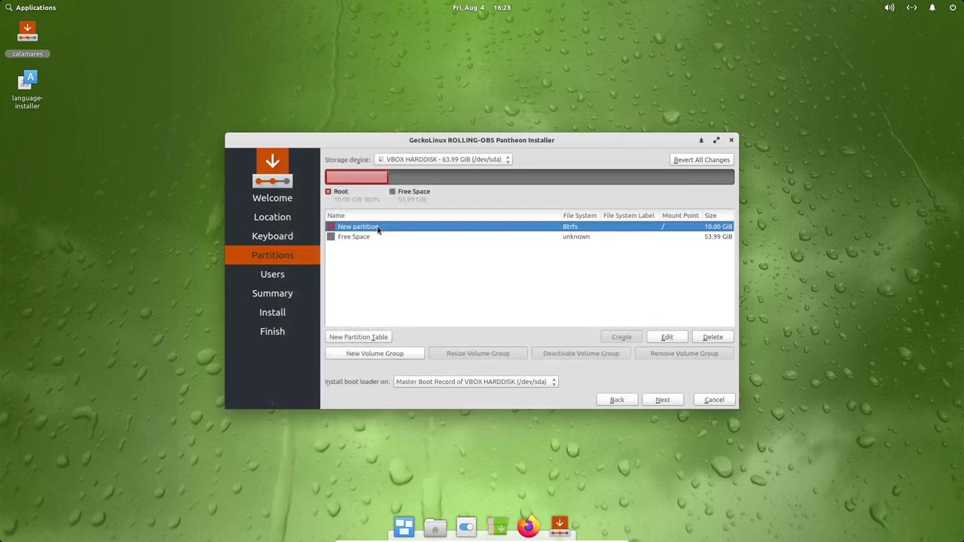
Create a 53.99 GiB btrfs partition mounted at /opt in the remaining free space.
left_click(369, 341)
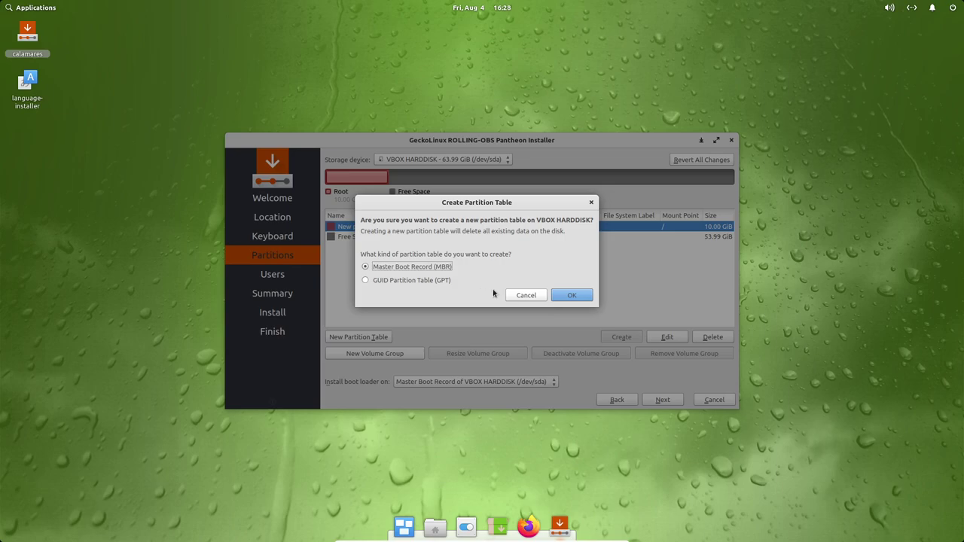
left_click(511, 295)
left_click(440, 181)
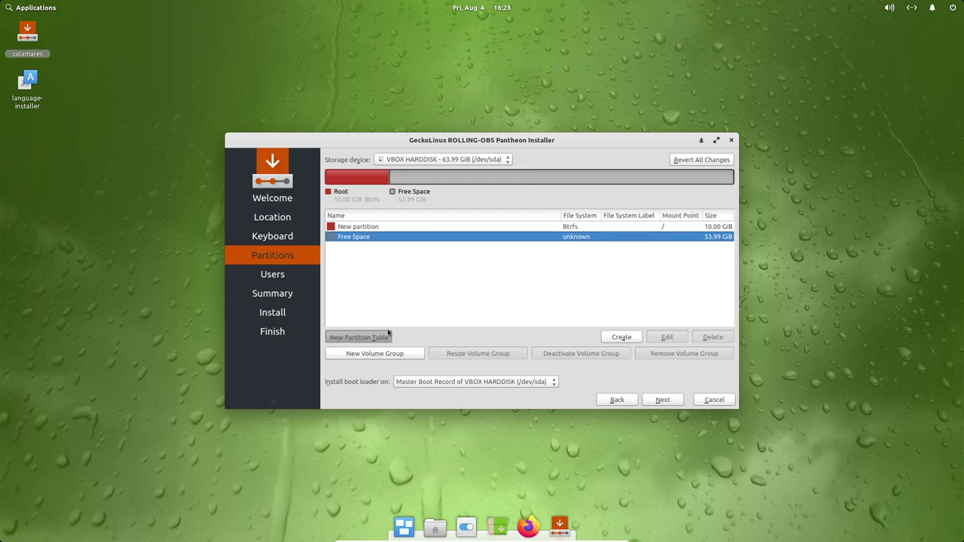
left_click(621, 337)
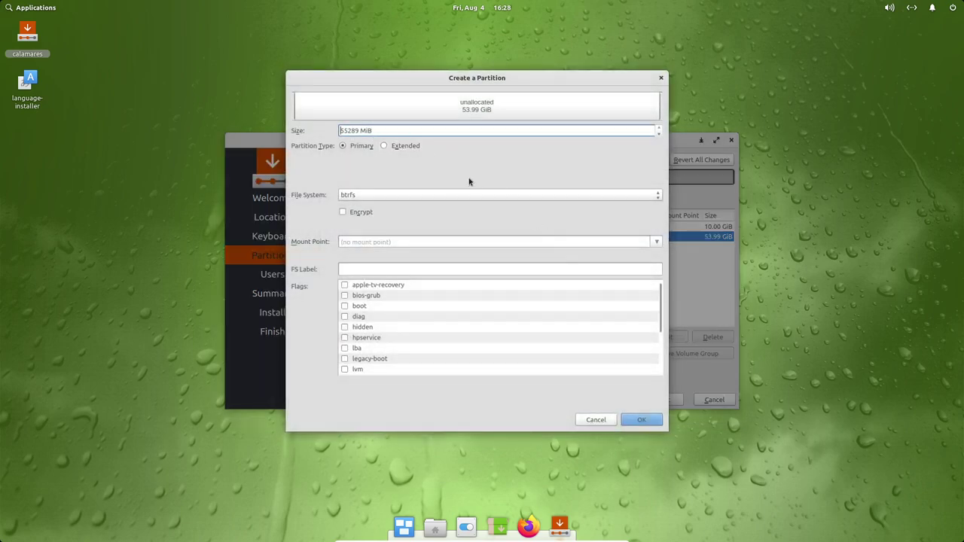
left_click(564, 242)
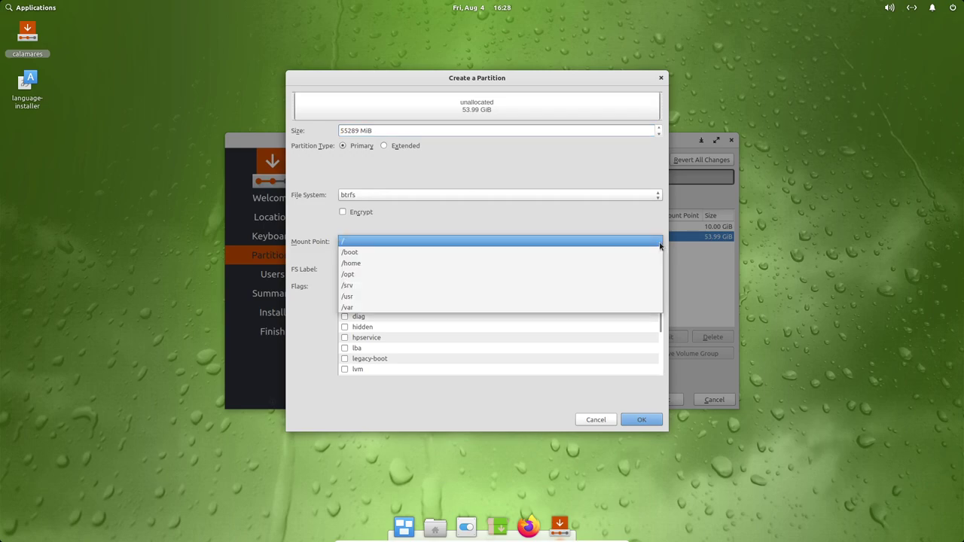
left_click(422, 256)
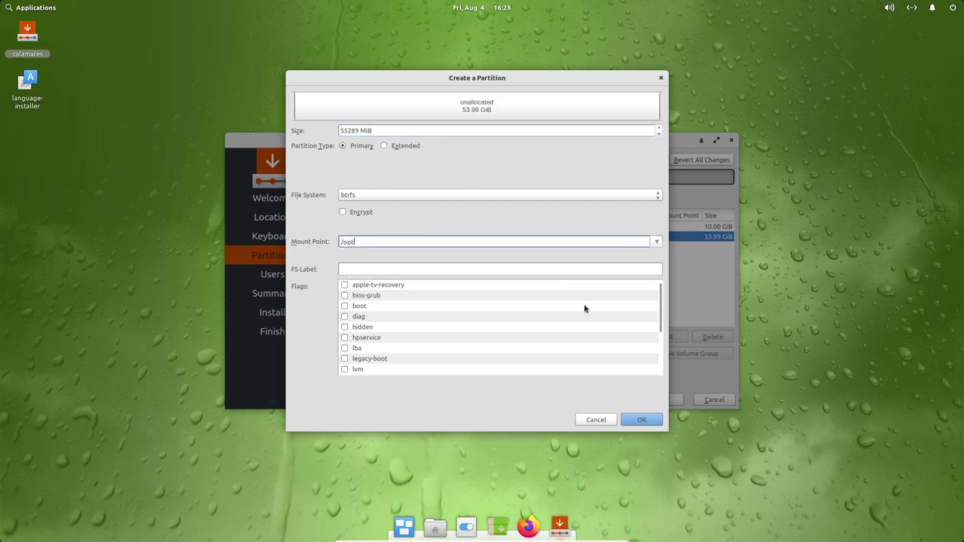
left_click(651, 420)
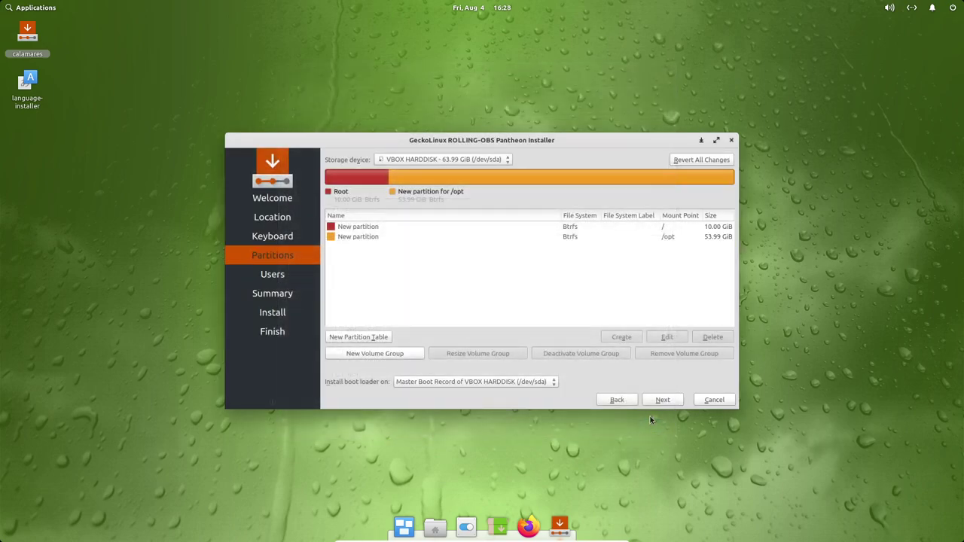
Edit the / partition and give it the filesystem label Home.
left_click(366, 177)
left_click(407, 178)
left_click(375, 177)
double_click(369, 230)
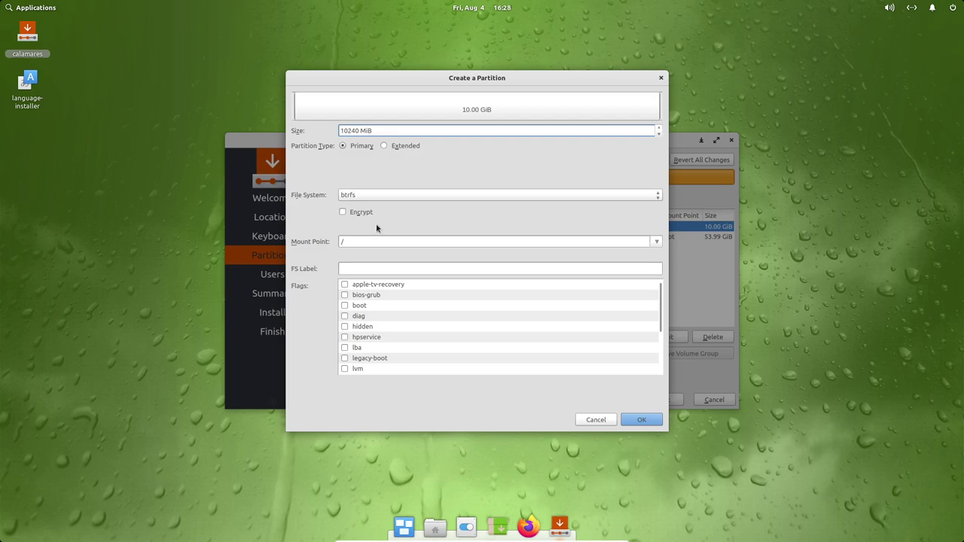
left_click(414, 268)
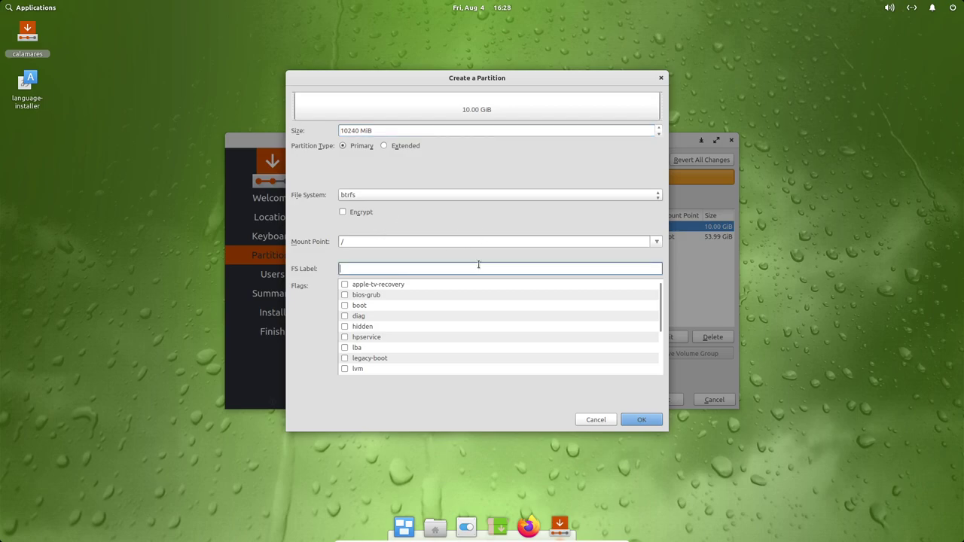
type("Home")
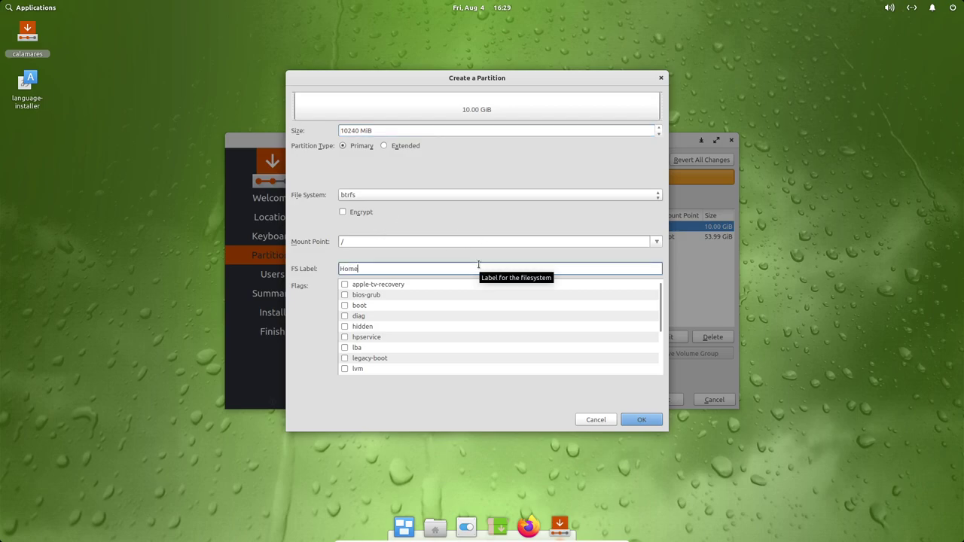
left_click(643, 420)
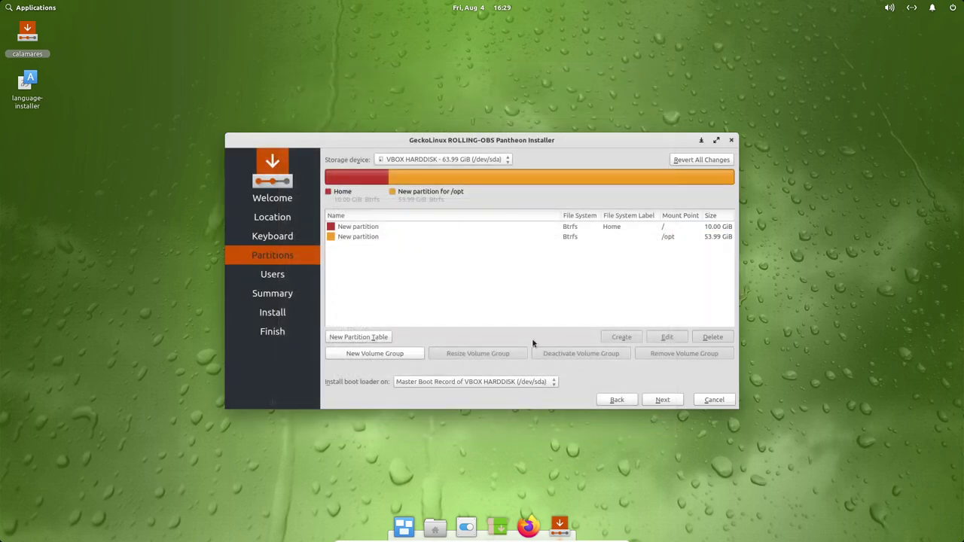
Change the / partition's label to Root and advance to the Users page.
left_click(364, 237)
double_click(365, 227)
left_click(383, 268)
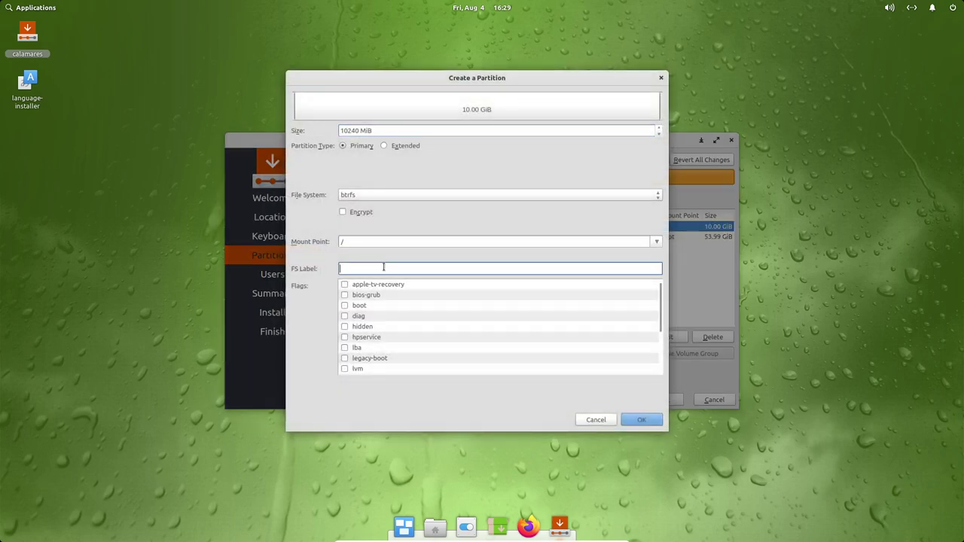
type("Root")
left_click(636, 420)
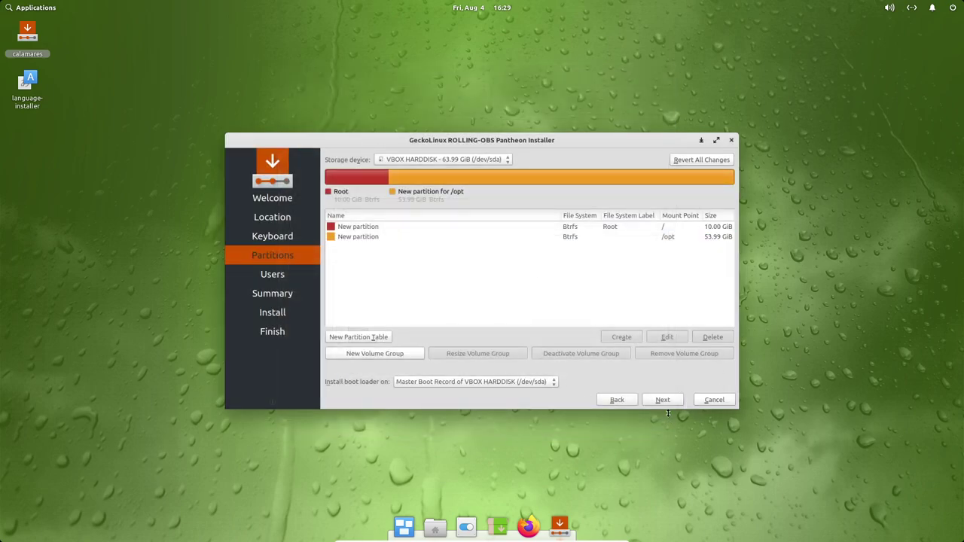
left_click(663, 400)
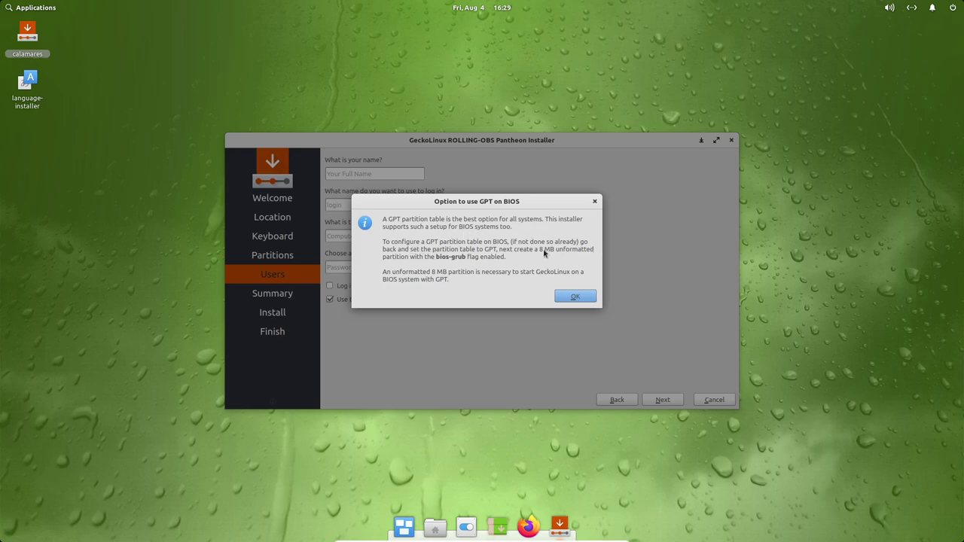
Dismiss the GPT on BIOS notice, then enter the user's full name and the computer name.
left_click(574, 296)
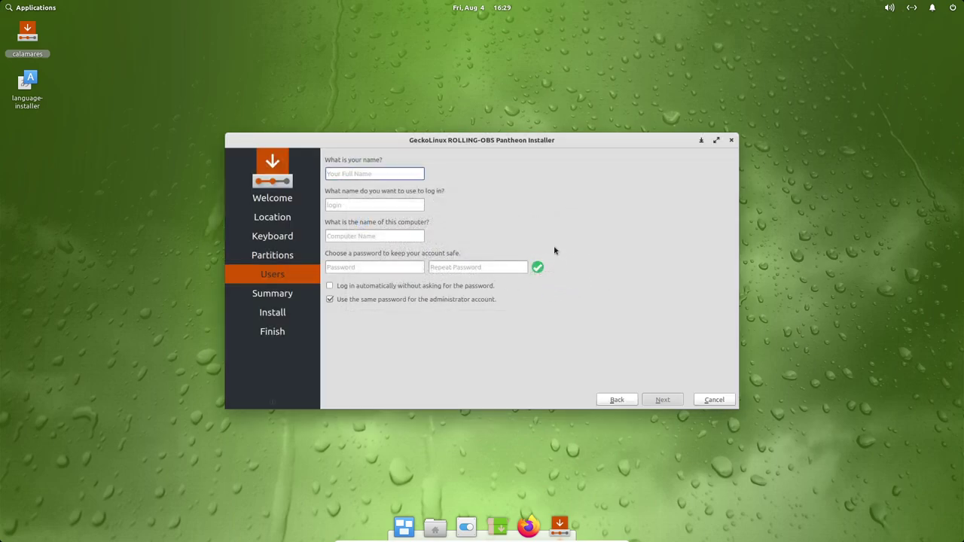
type("LibrebYte")
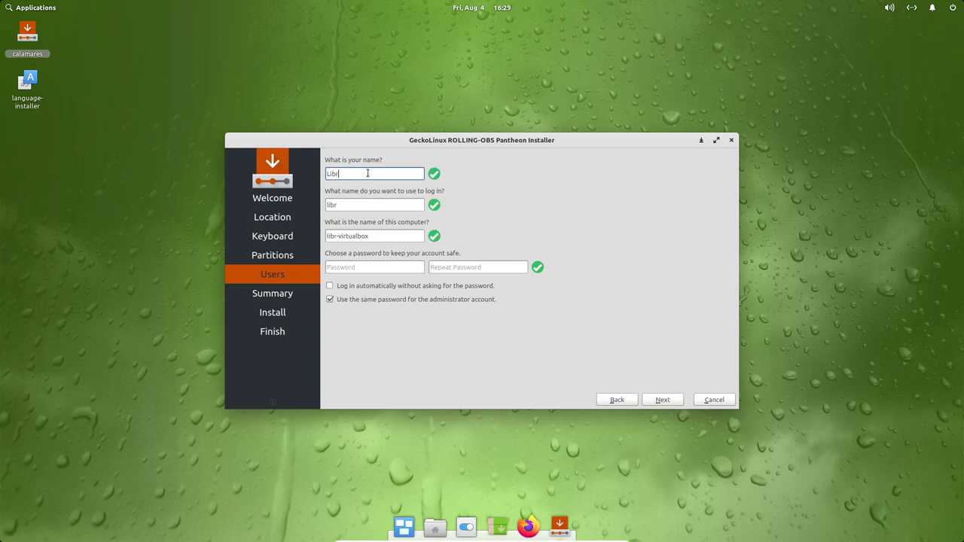
key("BackSpace")
key("BackSpace")
key("BackSpace")
key("BackSpace")
type("Byte")
left_click(356, 237)
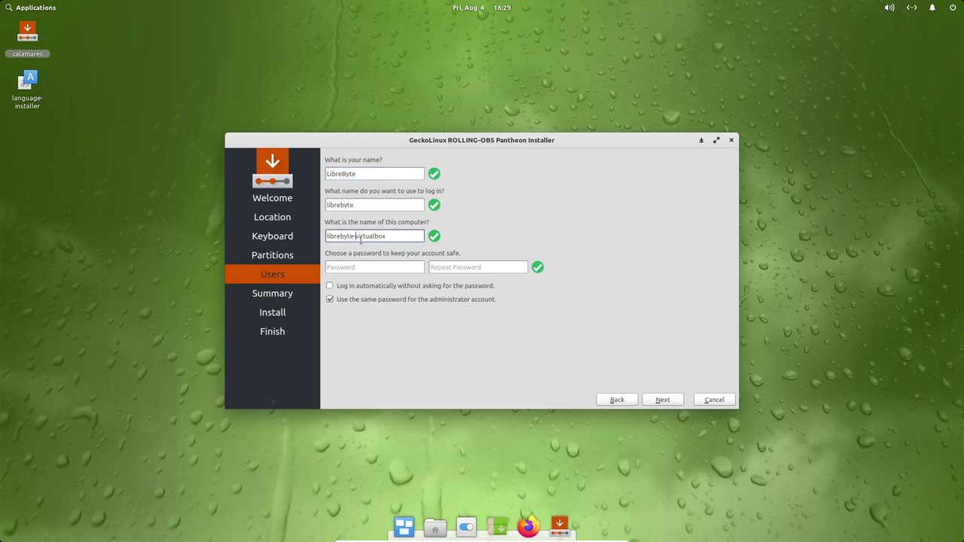
key("ctrl+a")
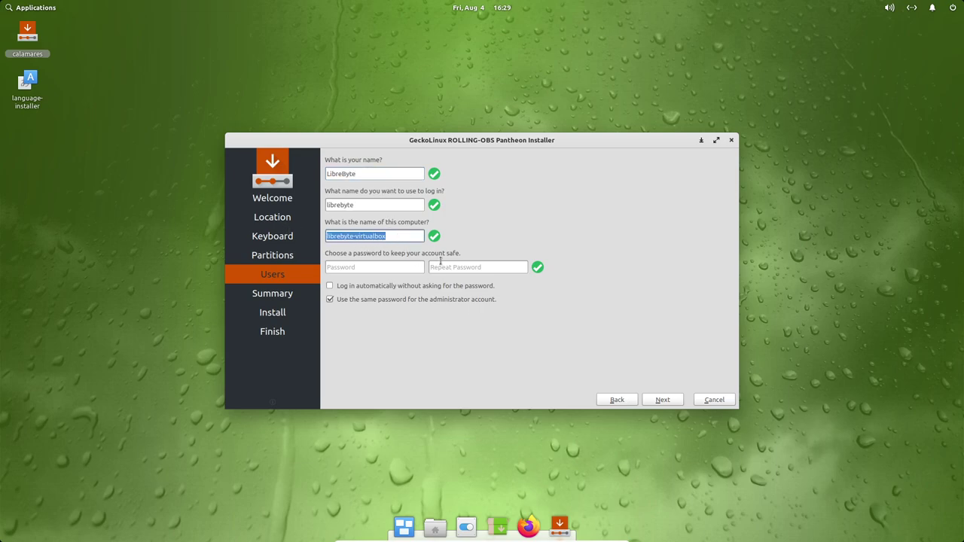
Enter the account password in both password fields and continue to the Summary page.
left_click(372, 266)
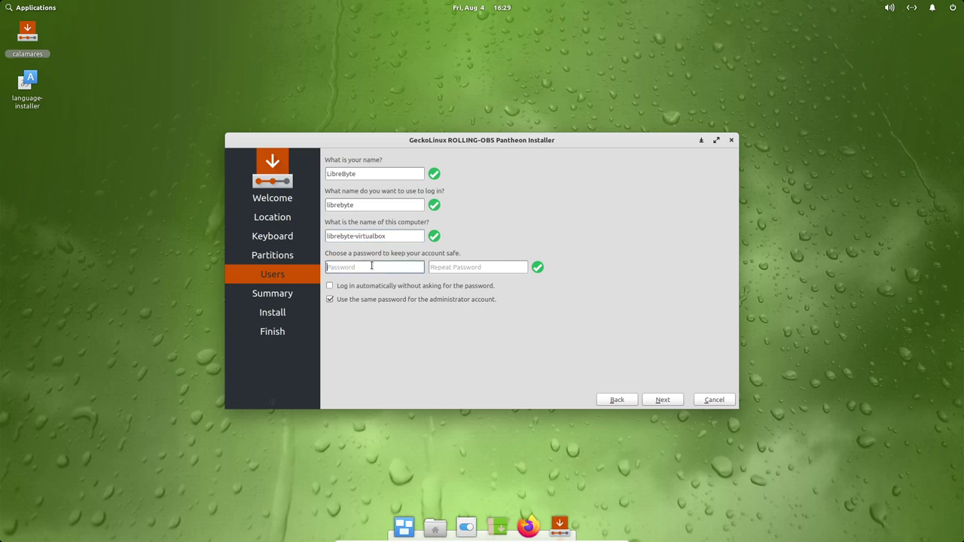
type("123")
left_click(468, 268)
type("123")
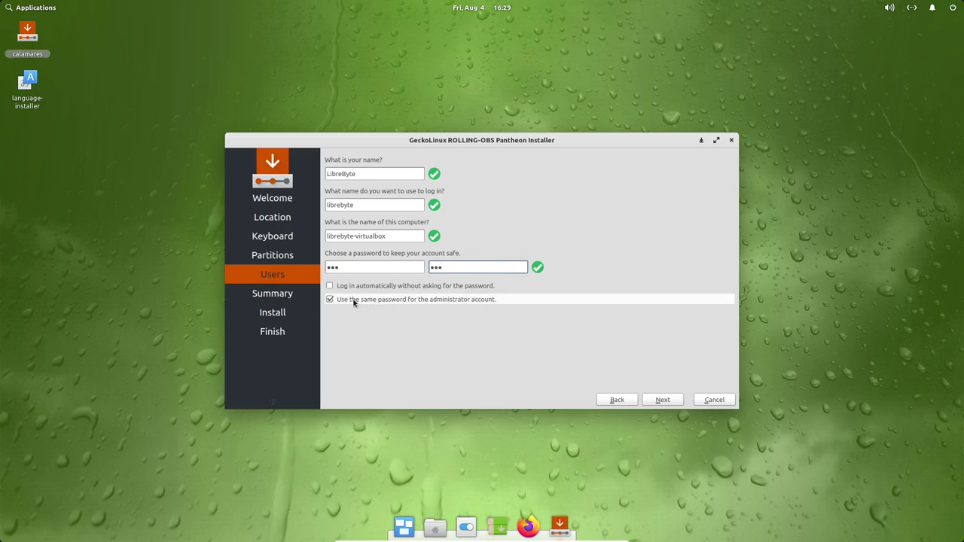
left_click(663, 401)
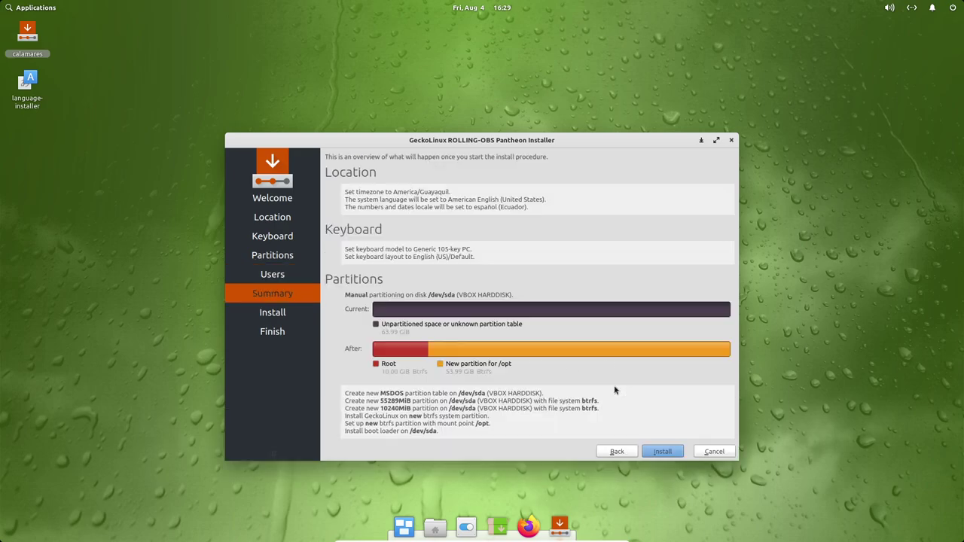
Start the GeckoLinux ROLLING-OBS Pantheon installation and confirm with Install now.
left_click(662, 451)
left_click(530, 299)
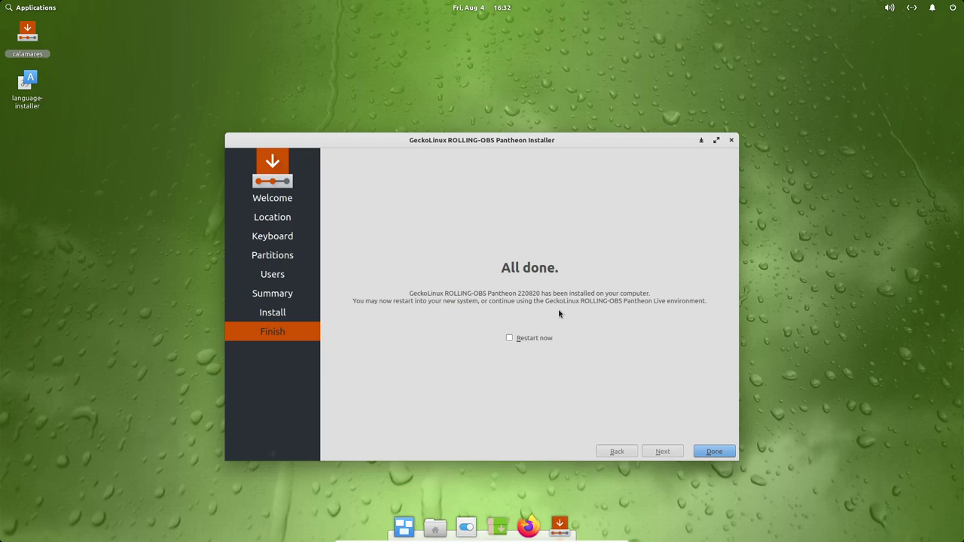
Enable Restart now and close the installer to reboot into the new GeckoLinux system.
left_click(516, 338)
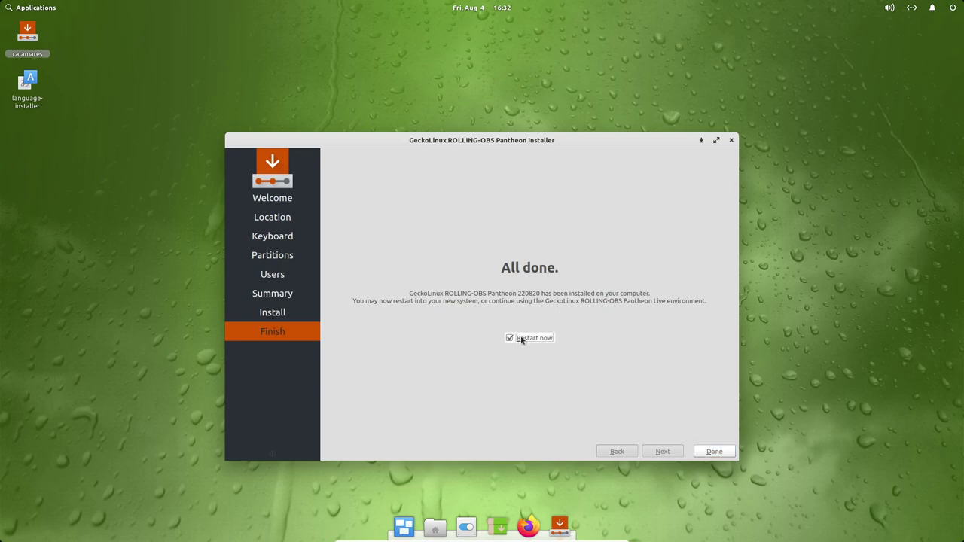
left_click(715, 453)
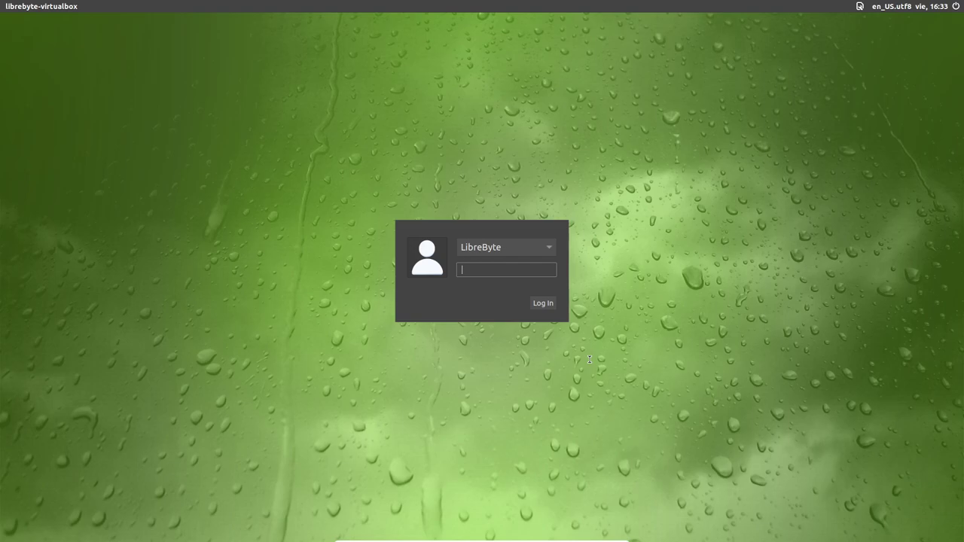
Log in with the account password and accept the defaults on every Pantheon Welcome page through Get Started.
type("***")
key("Return")
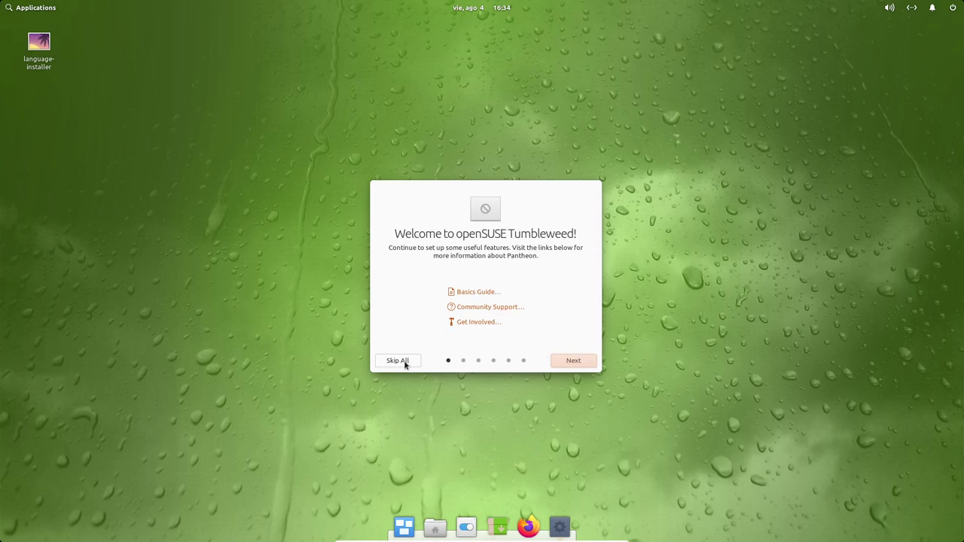
left_click(577, 363)
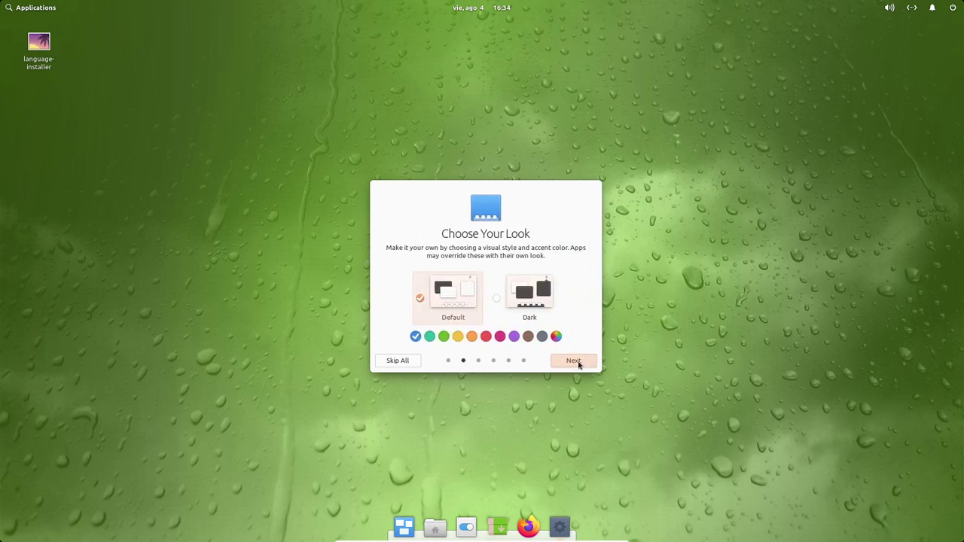
left_click(577, 362)
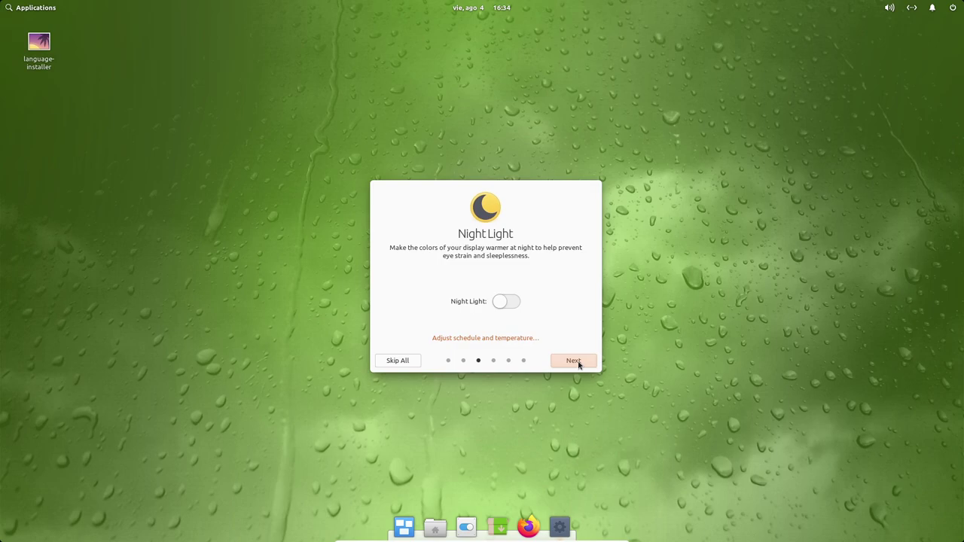
left_click(577, 362)
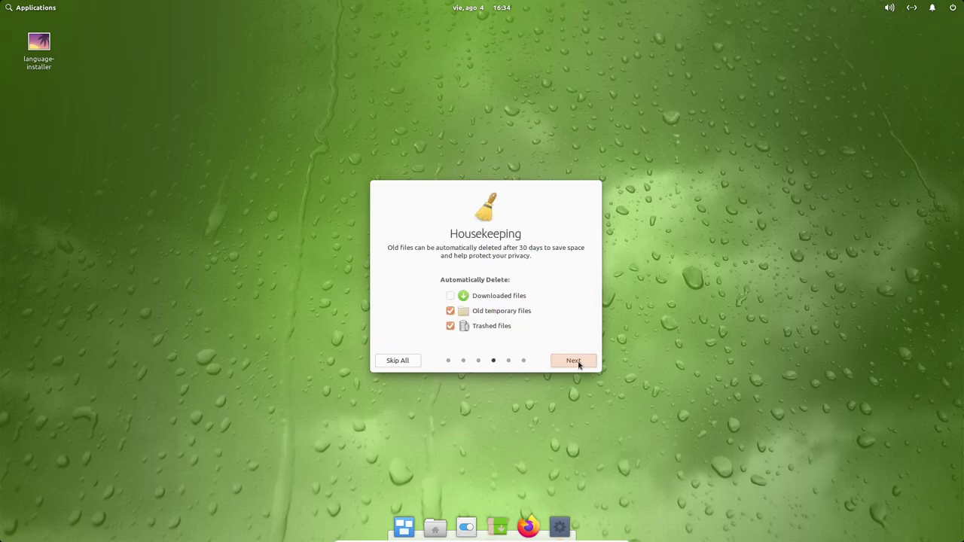
left_click(577, 362)
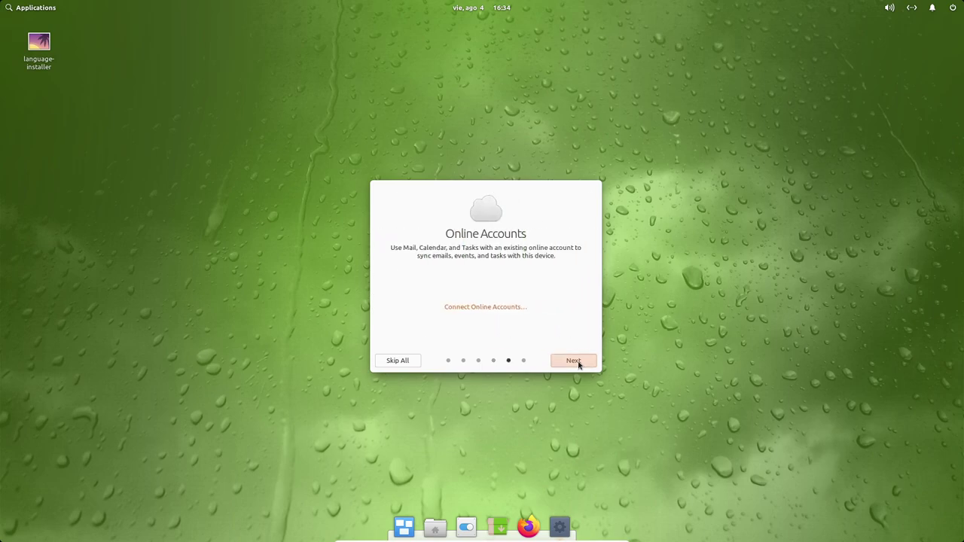
left_click(577, 362)
left_click(577, 361)
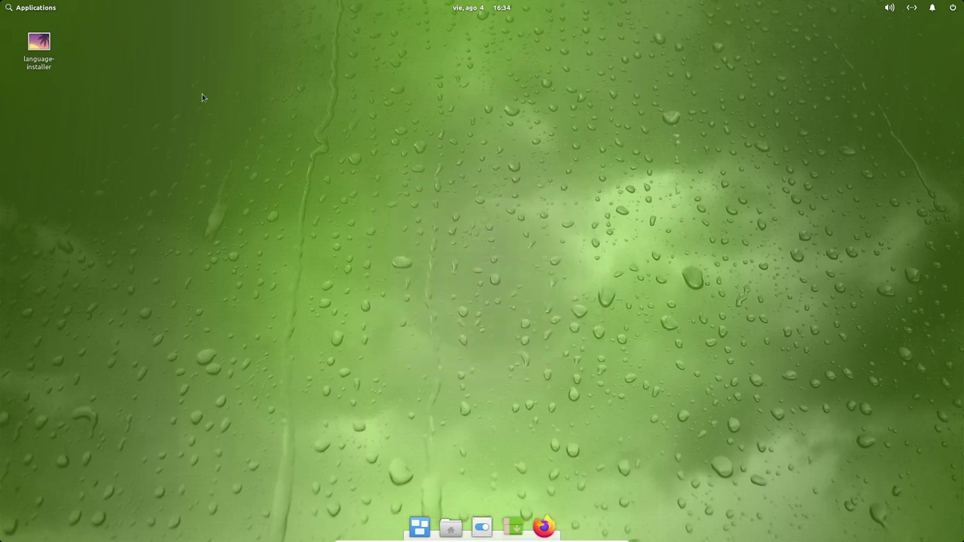
Launch Calculator from the Accessories category of the Applications menu.
left_click(31, 9)
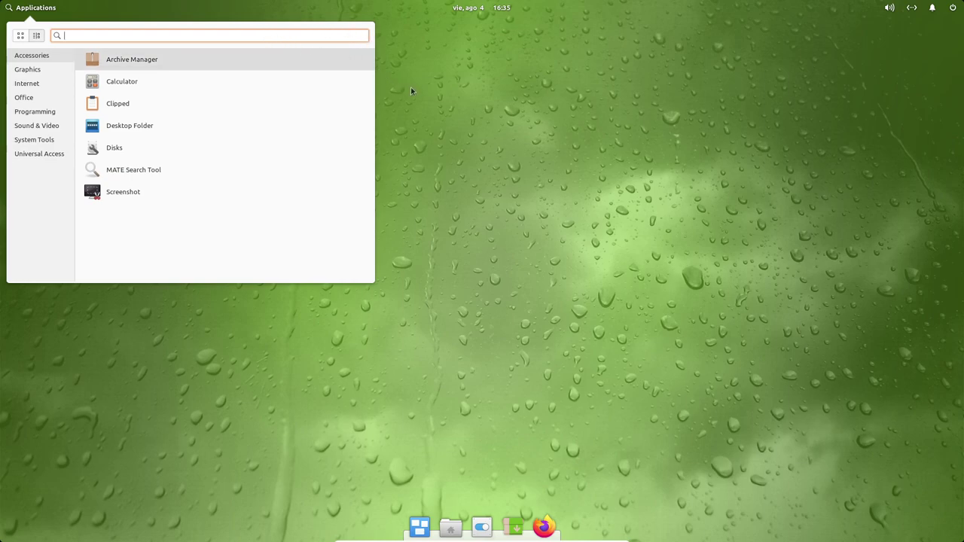
left_click(33, 60)
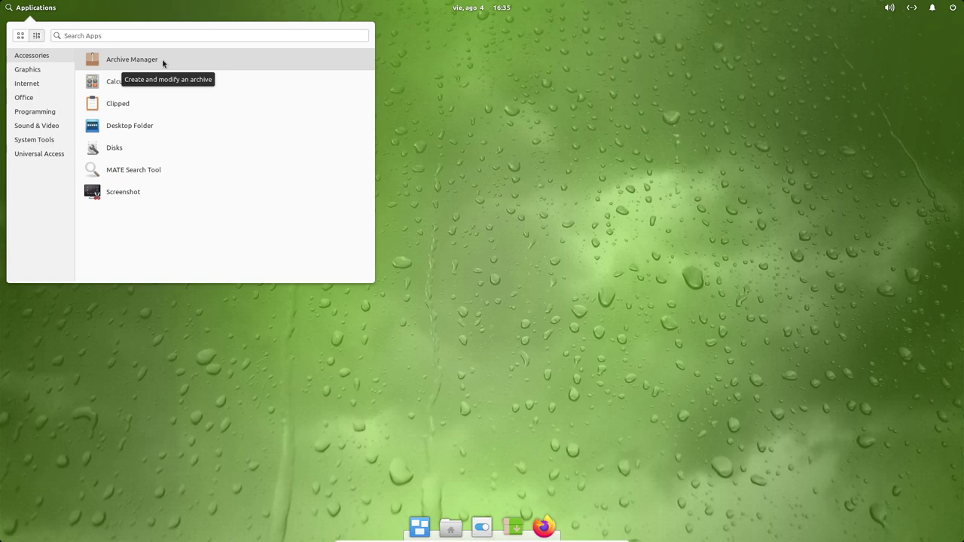
left_click(166, 84)
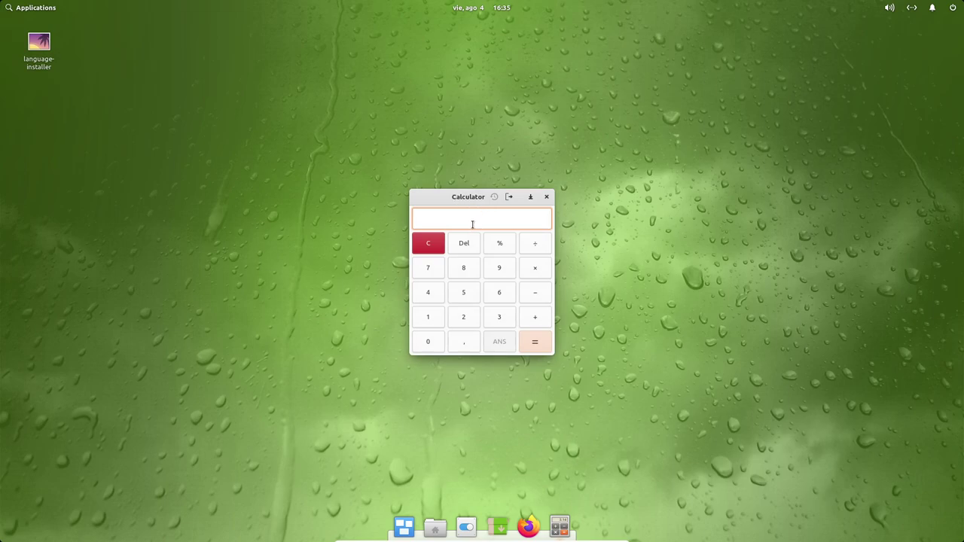
Move the Calculator window up and right, then show the Graphics category in Applications.
left_click_drag(456, 196, 504, 154)
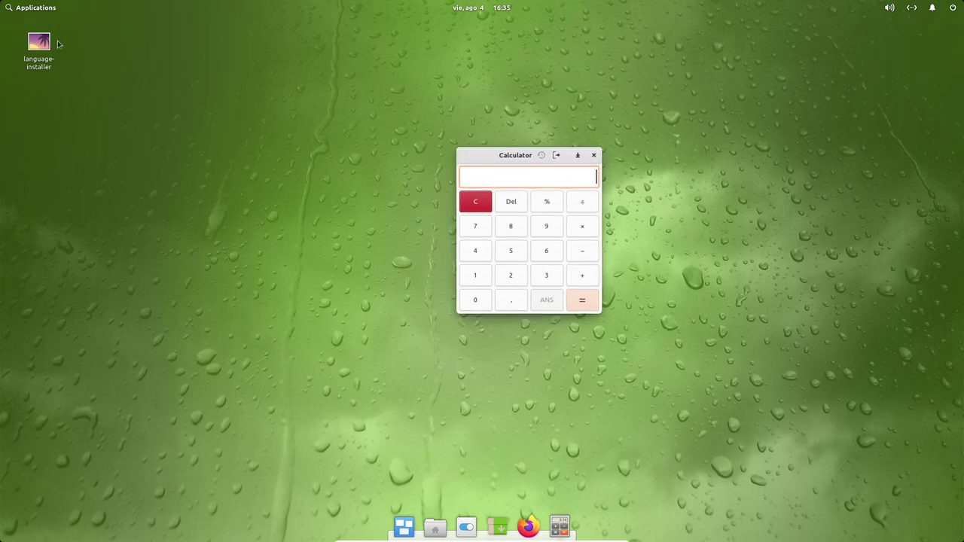
left_click(26, 8)
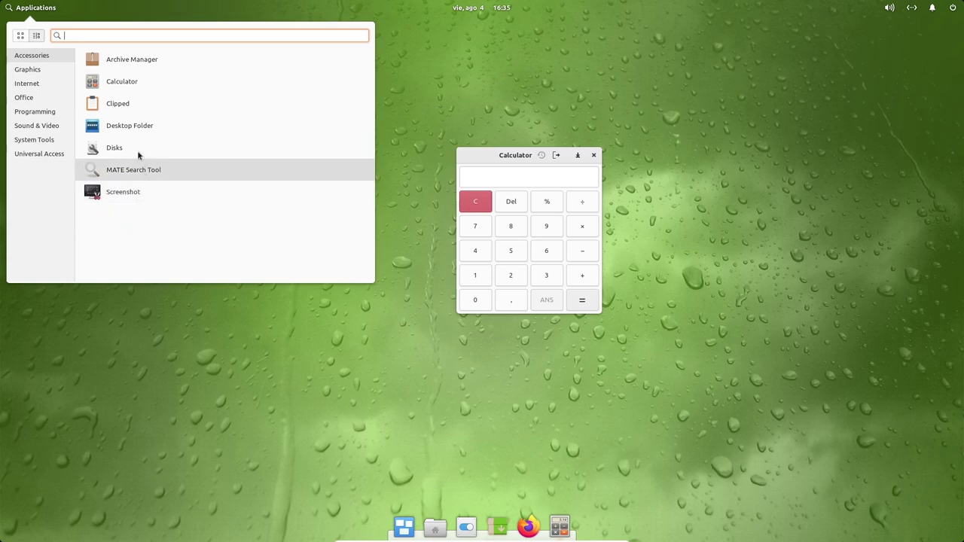
left_click(37, 73)
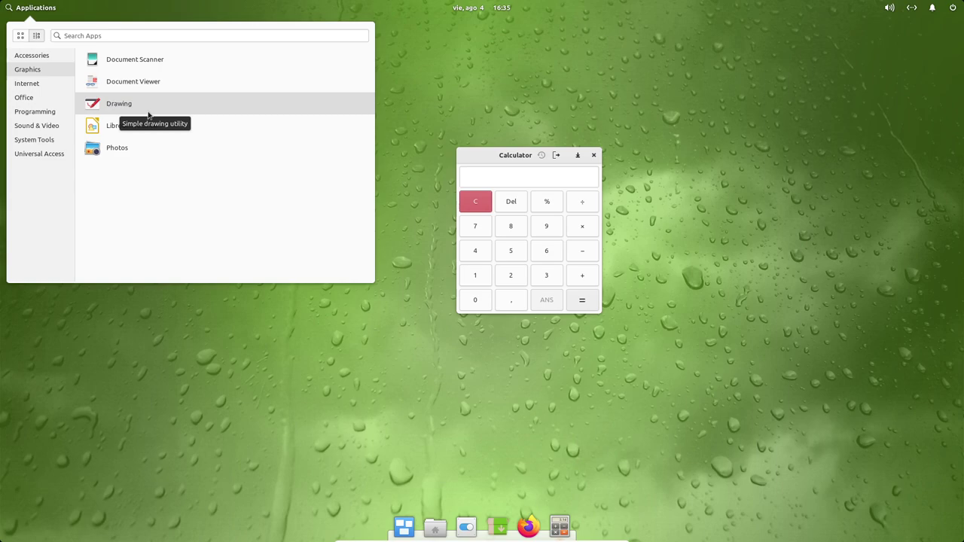
Launch Drawing, dismiss its first-run prompt, and draw red pencil loops, an E, a J curve and a dot.
left_click(149, 113)
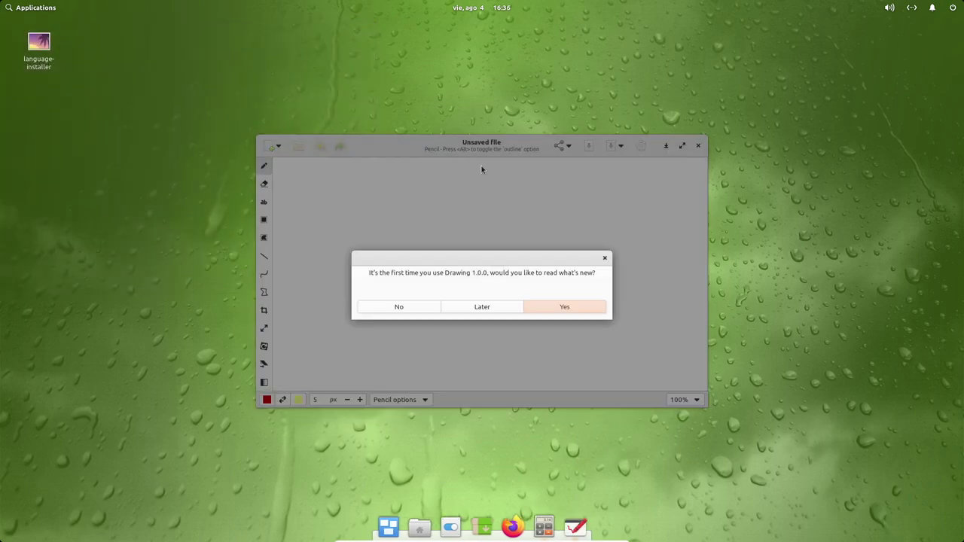
left_click(594, 310)
mouse_move(426, 153)
left_mouse_down()
mouse_move(348, 92)
mouse_move(536, 108)
mouse_move(445, 178)
mouse_move(550, 204)
mouse_move(478, 189)
mouse_move(538, 199)
left_mouse_up()
mouse_move(651, 203)
left_mouse_down()
mouse_move(528, 190)
mouse_move(510, 231)
mouse_move(429, 220)
mouse_move(516, 220)
left_mouse_up()
left_click_drag(610, 190, 638, 198)
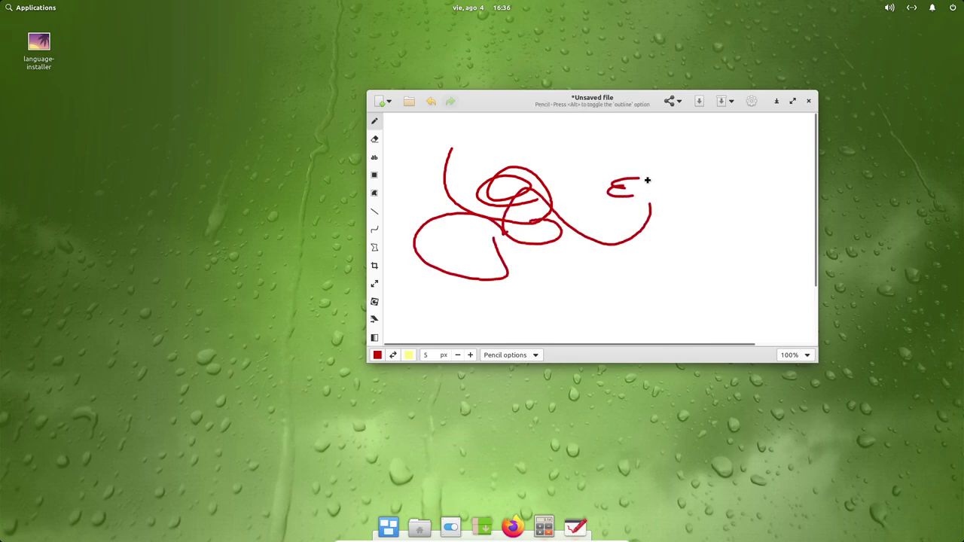
left_click(792, 100)
left_click_drag(405, 155, 336, 209)
left_click(303, 181)
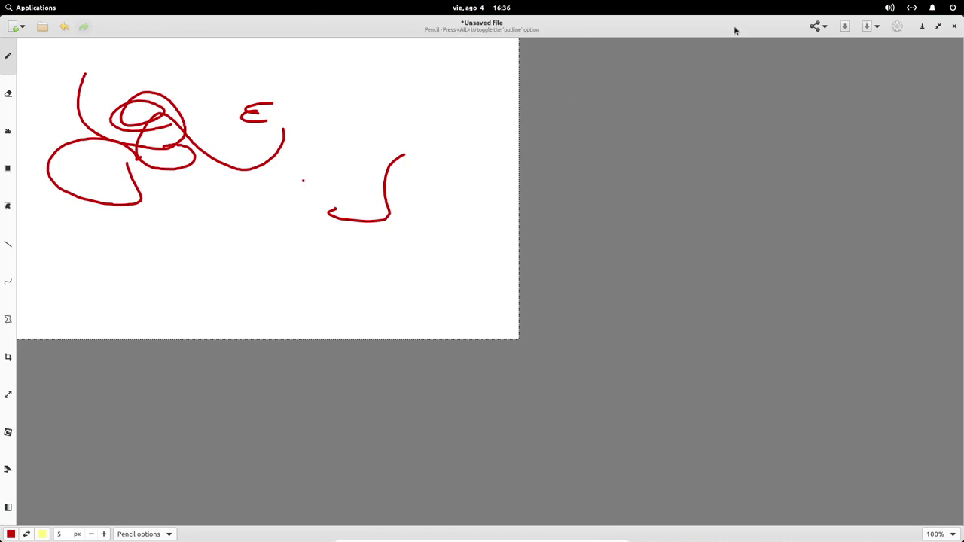
Restore the Drawing window and arrange it beside the Calculator, which moves to the upper right.
double_click(734, 24)
mouse_move(537, 103)
left_mouse_down()
mouse_move(664, 63)
mouse_move(434, 232)
mouse_move(452, 223)
left_mouse_up()
left_click(567, 135)
left_click_drag(567, 136, 754, 81)
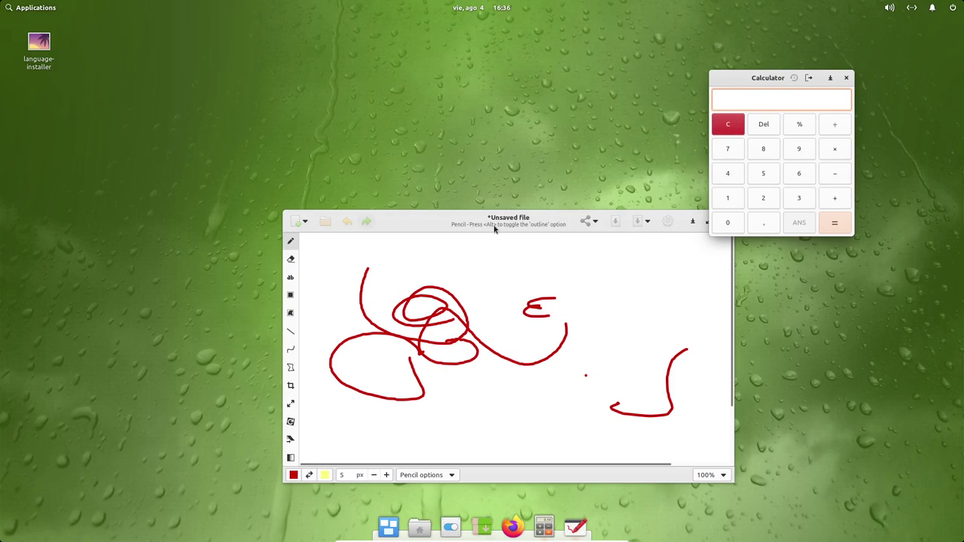
left_click_drag(497, 226, 465, 58)
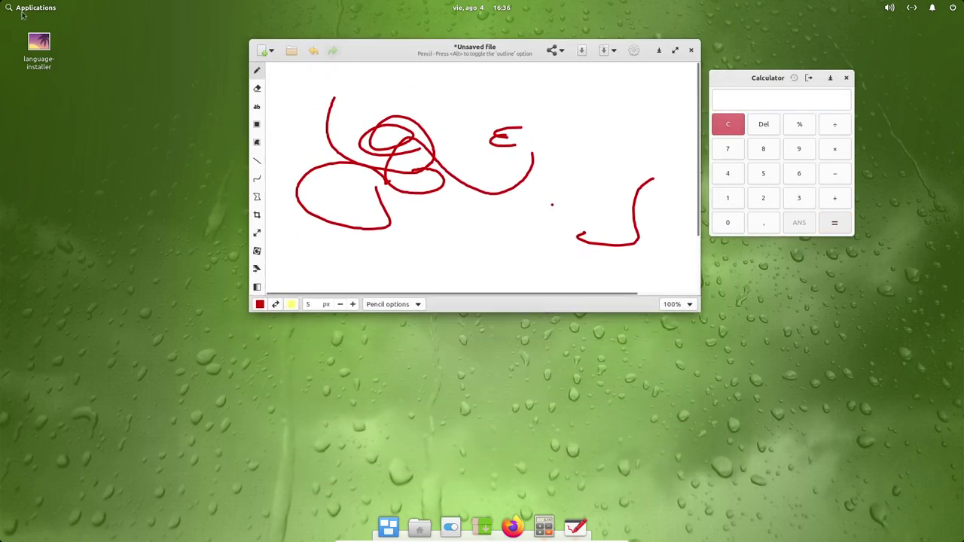
left_click(27, 8)
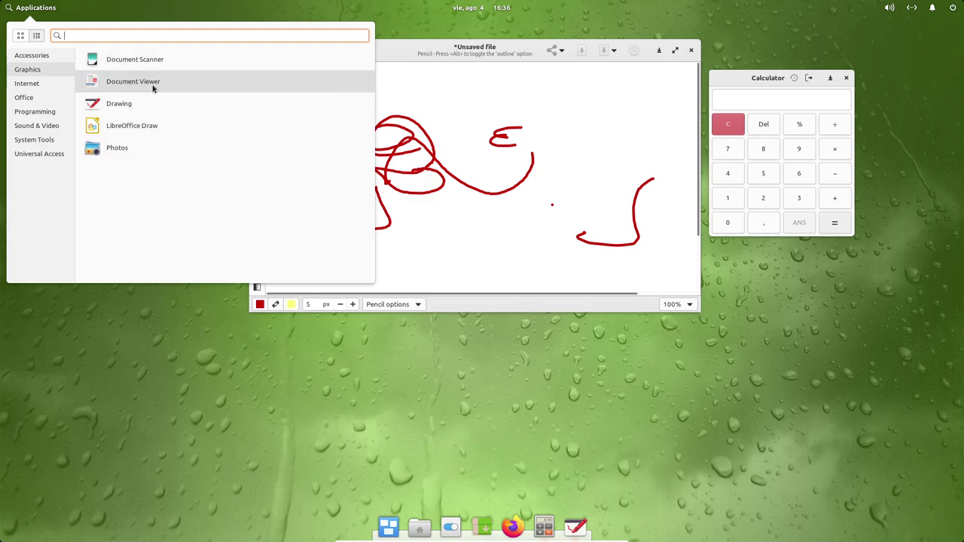
Launch Photos, glance at its Preferences, and move the window to the left.
left_click(117, 149)
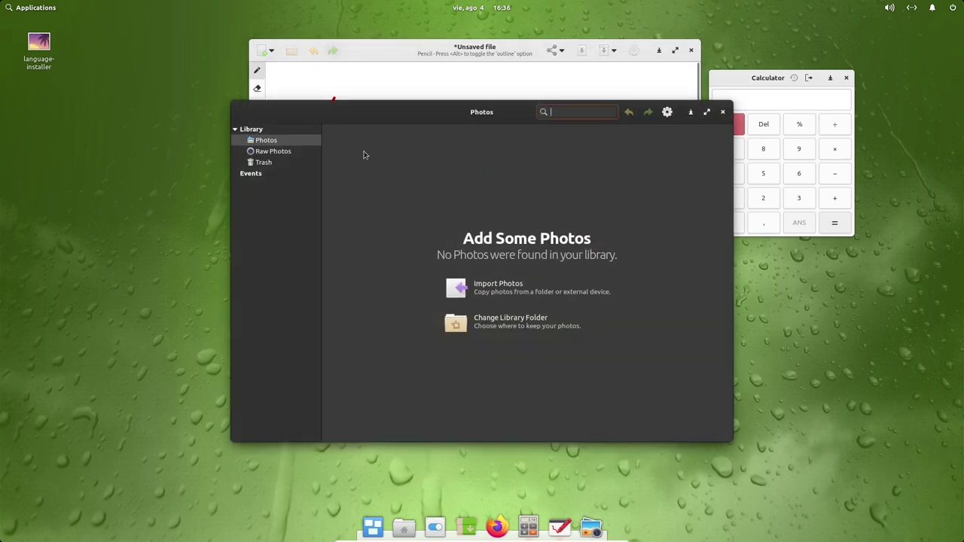
left_click(667, 112)
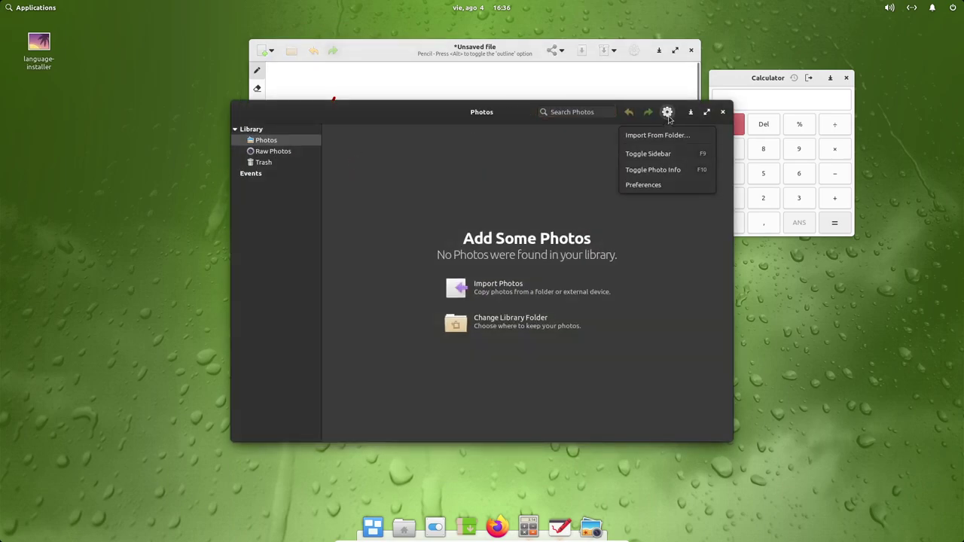
left_click(645, 186)
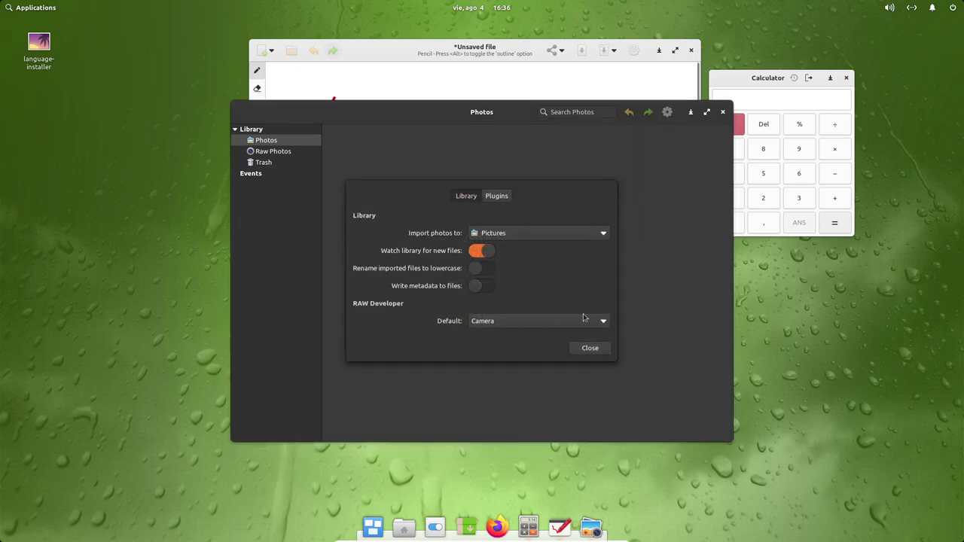
left_click(594, 347)
left_click_drag(452, 117, 287, 165)
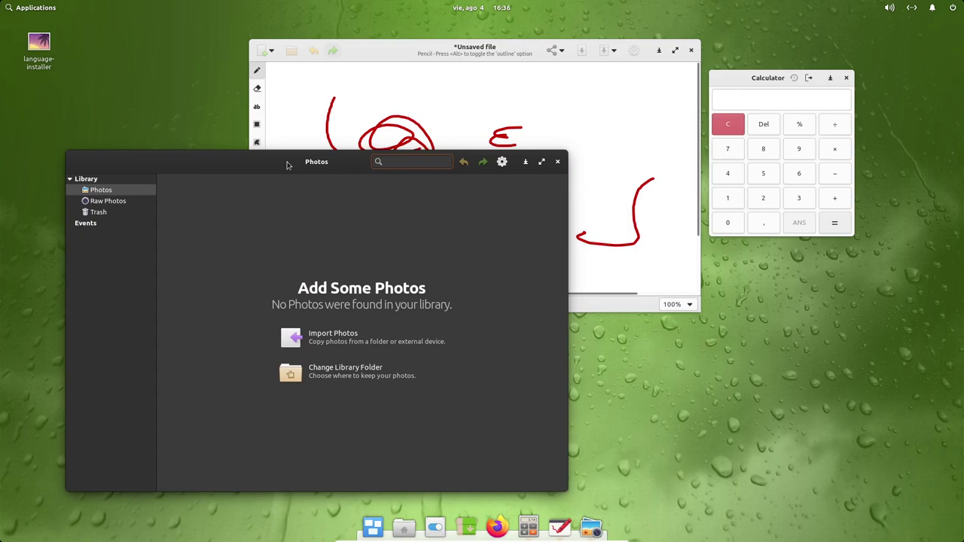
Review the installed plugins list in Photos Preferences, then move the Photos window to the right.
left_click(503, 162)
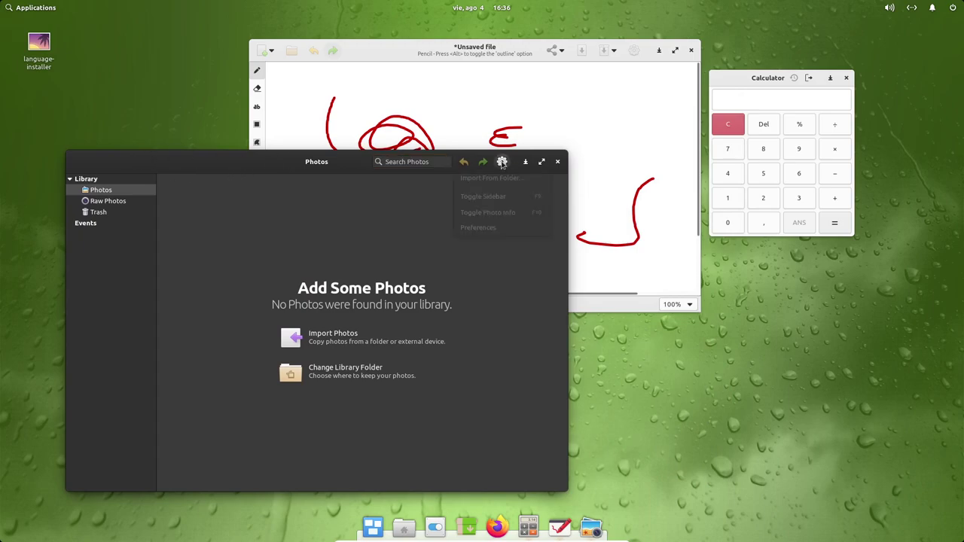
left_click(510, 236)
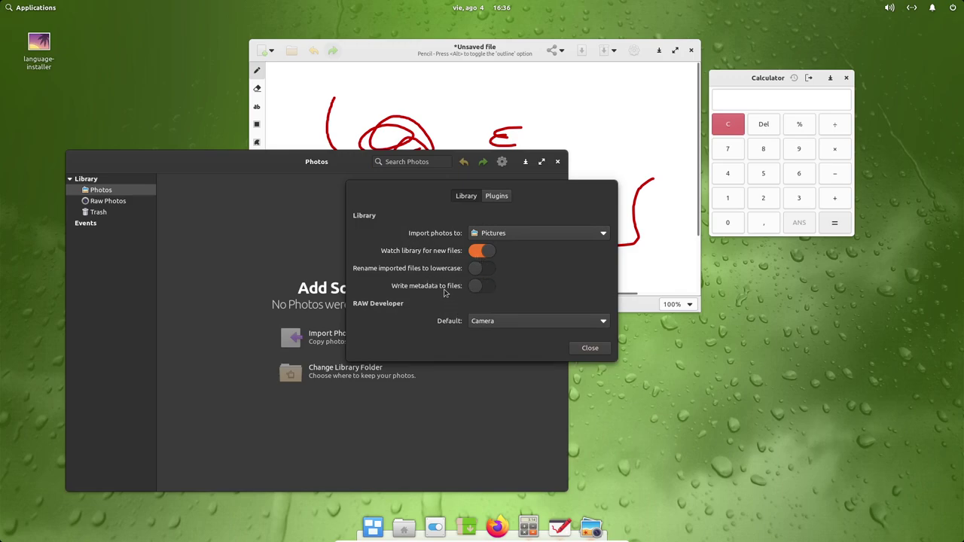
left_click(495, 196)
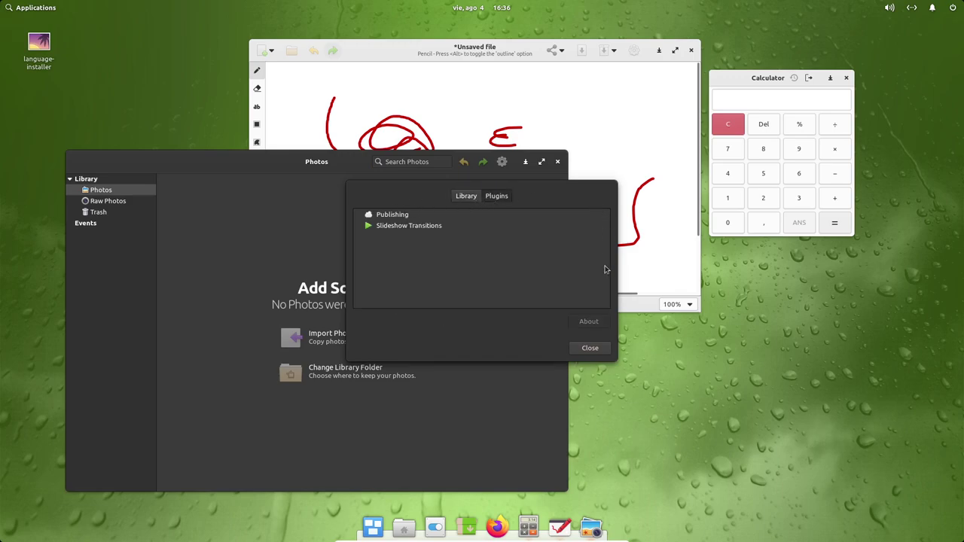
left_click(591, 349)
left_click(502, 161)
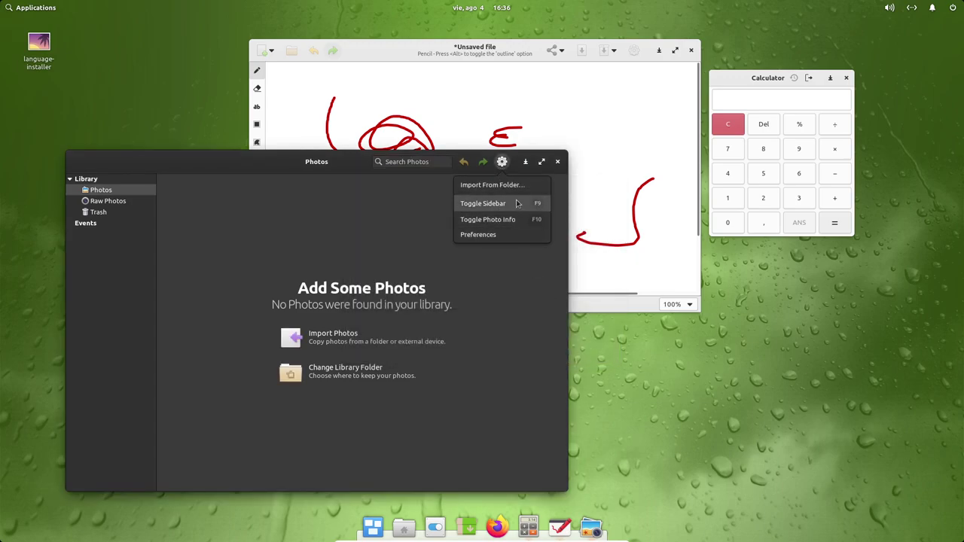
left_click(327, 165)
left_click_drag(305, 166, 466, 174)
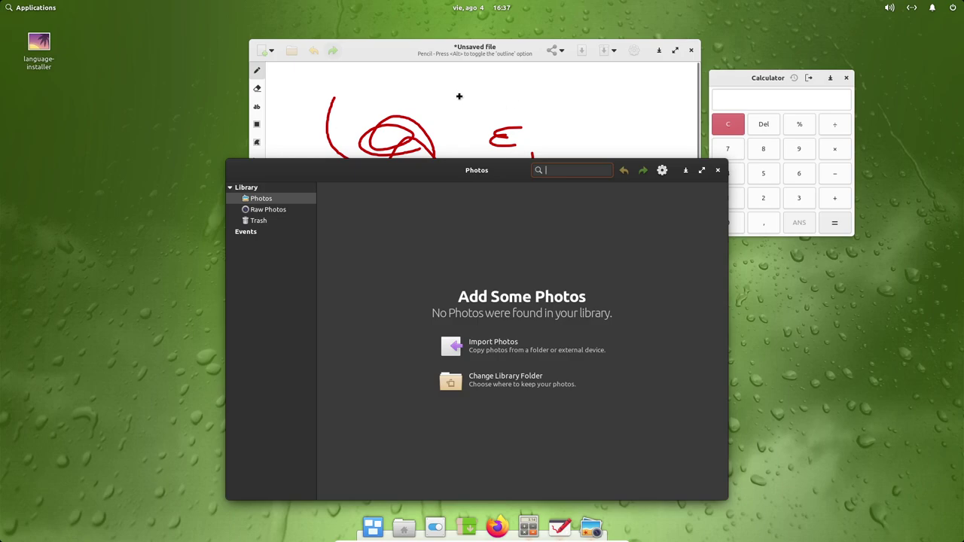
left_click(12, 11)
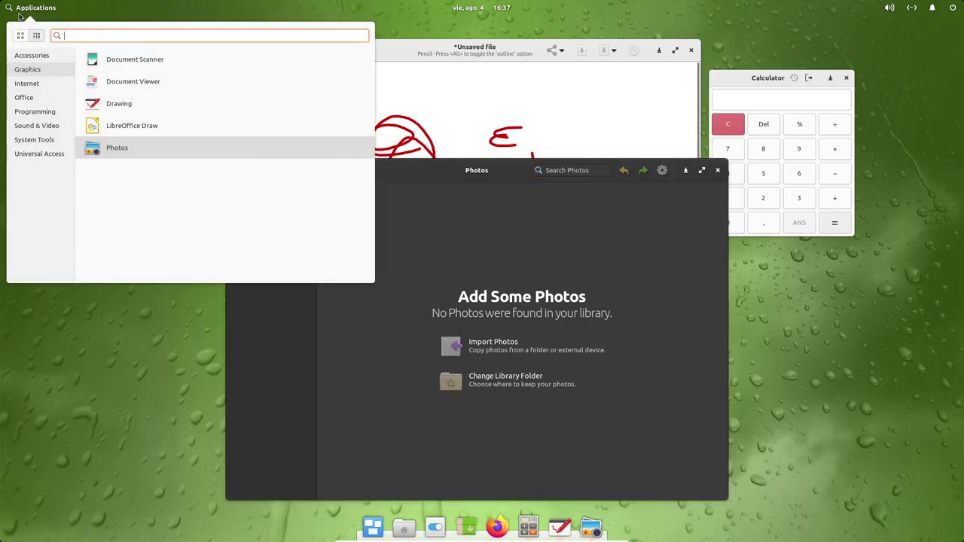